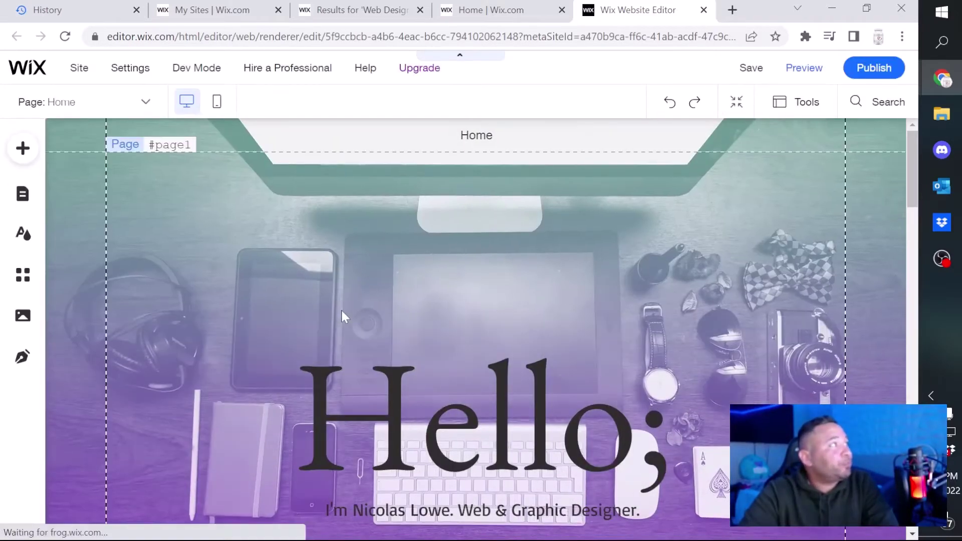
Collapse the code panel and scroll the Home page past the gallery and contact form to the footer.
{"action": "scroll", "coordinate": [362, 299], "scroll_direction": "down", "scroll_amount": 10}
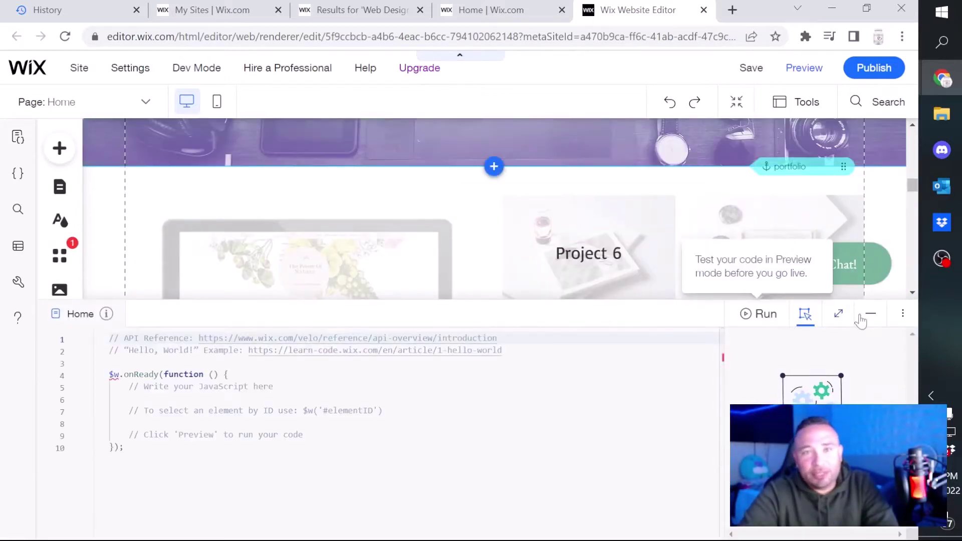
{"action": "left_click", "coordinate": [871, 314]}
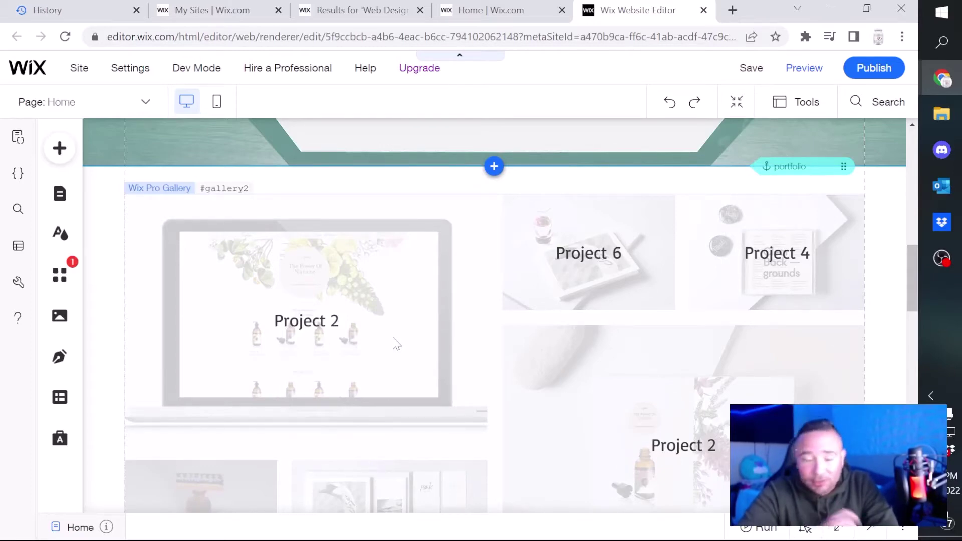
{"action": "scroll", "coordinate": [396, 346], "scroll_direction": "down", "scroll_amount": 2}
{"action": "scroll", "coordinate": [400, 353], "scroll_direction": "down", "scroll_amount": 10}
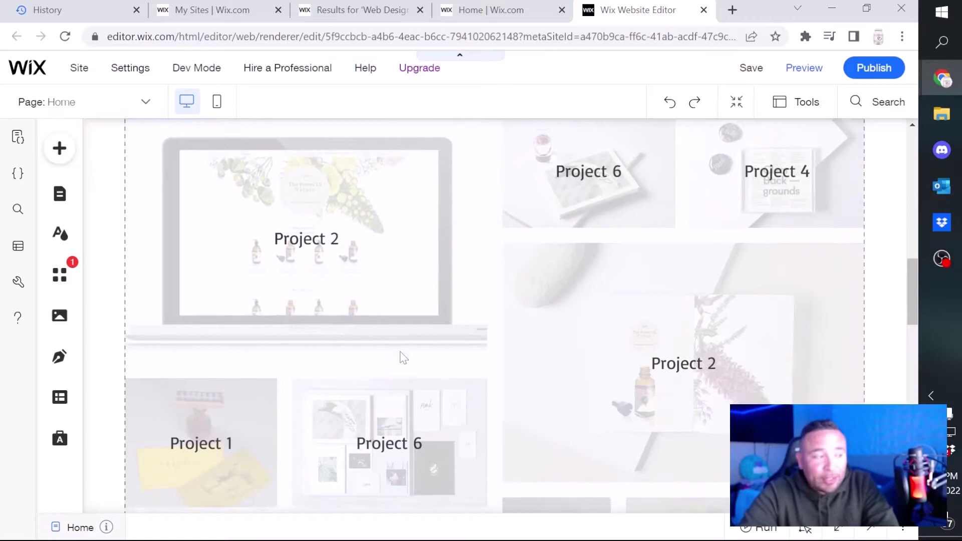
{"action": "scroll", "coordinate": [400, 353], "scroll_direction": "down", "scroll_amount": 2}
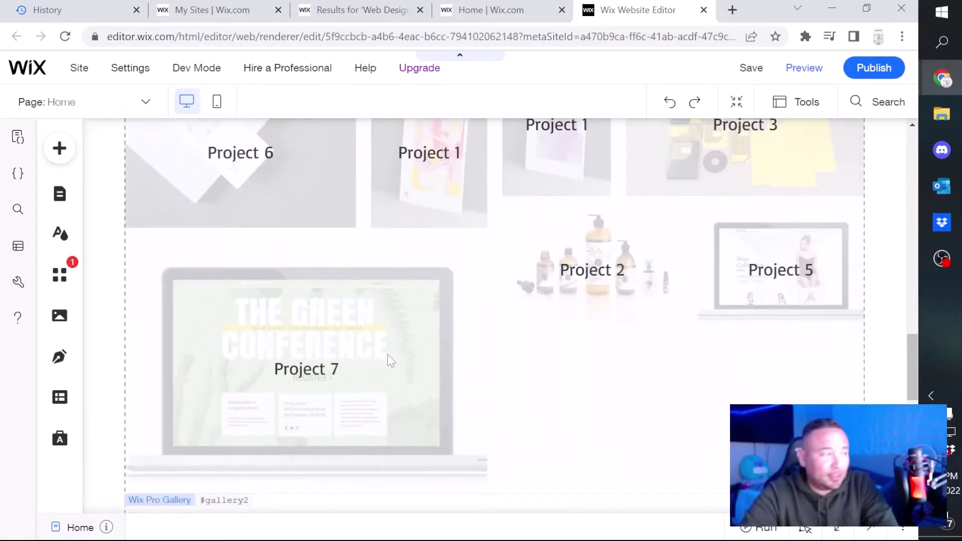
{"action": "scroll", "coordinate": [396, 350], "scroll_direction": "down", "scroll_amount": 8}
{"action": "scroll", "coordinate": [394, 350], "scroll_direction": "down", "scroll_amount": 5}
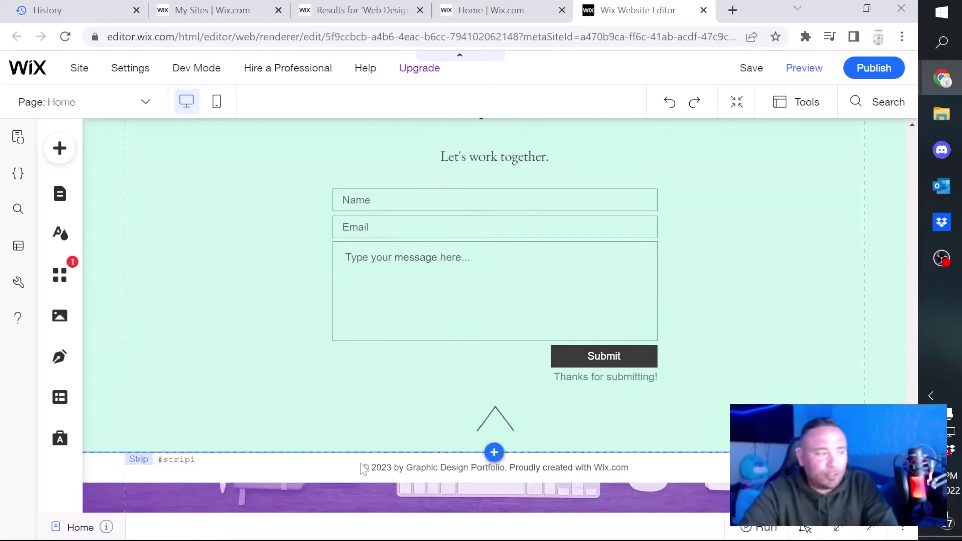
Select the copyright footer, then scroll back up to the top of the Home page.
{"action": "left_click", "coordinate": [294, 476]}
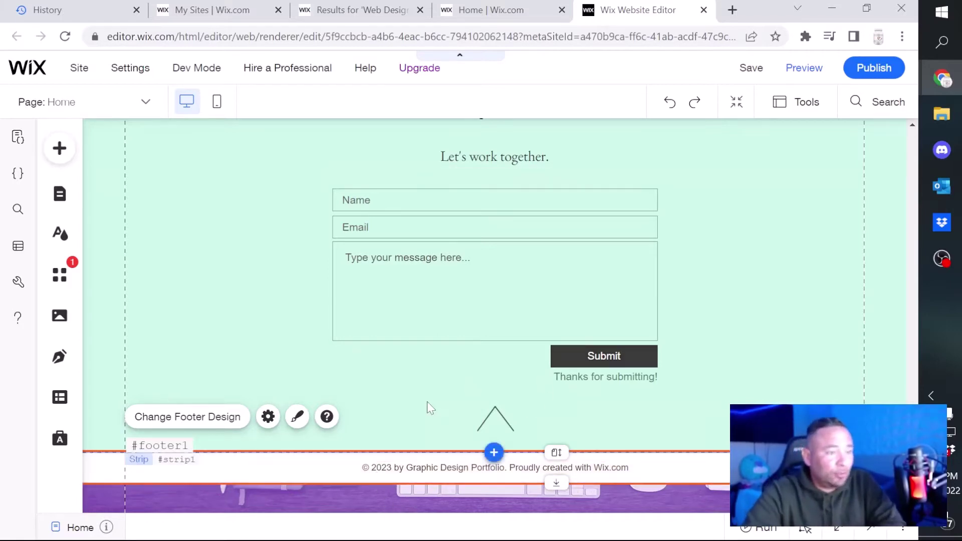
{"action": "scroll", "coordinate": [431, 396], "scroll_direction": "up", "scroll_amount": 15}
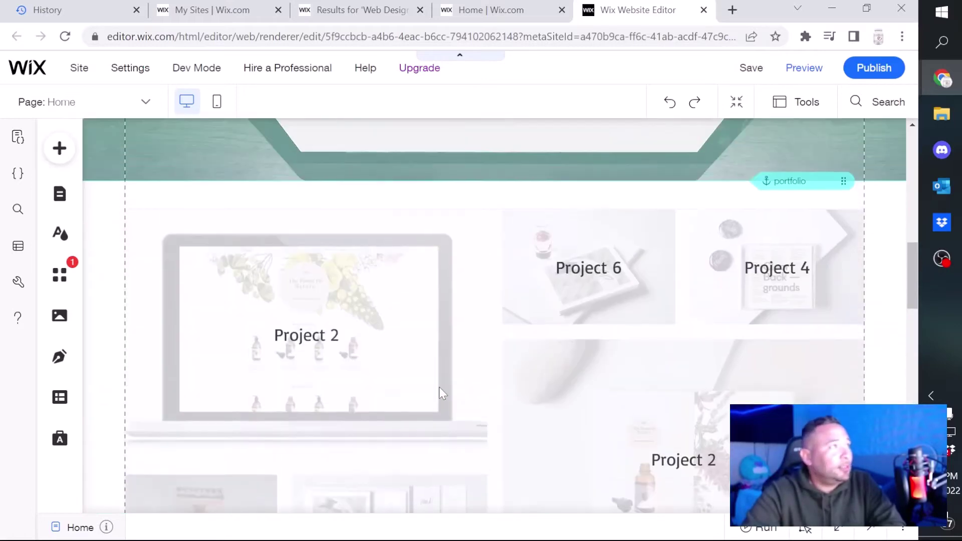
{"action": "scroll", "coordinate": [437, 384], "scroll_direction": "up", "scroll_amount": 4}
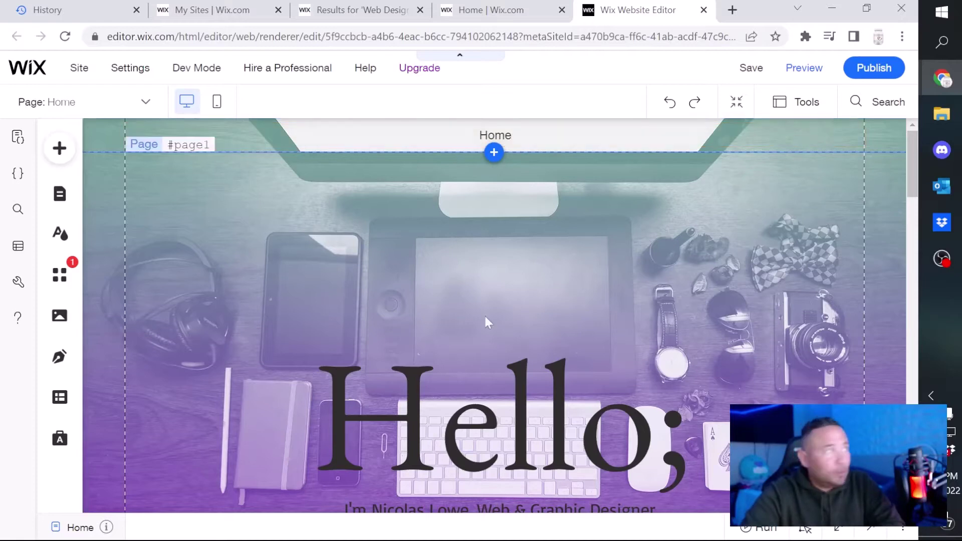
Add a Blank Page to the site from the Site Pages panel.
{"action": "left_click", "coordinate": [59, 148]}
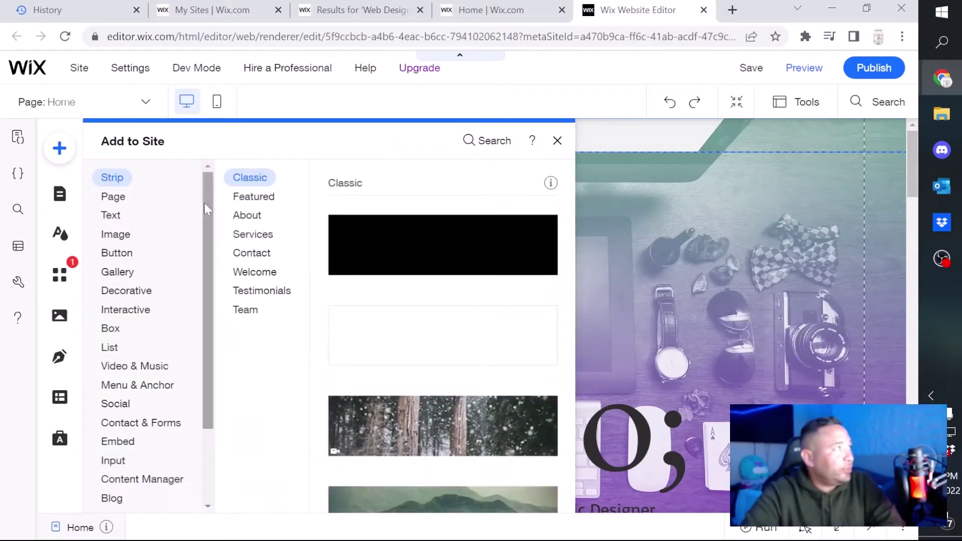
{"action": "left_click", "coordinate": [59, 195]}
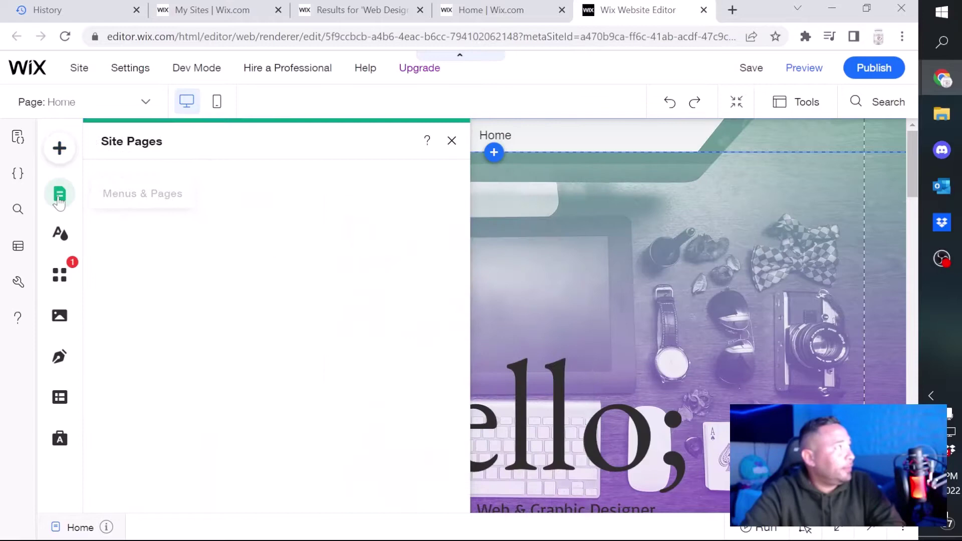
{"action": "left_click", "coordinate": [293, 490]}
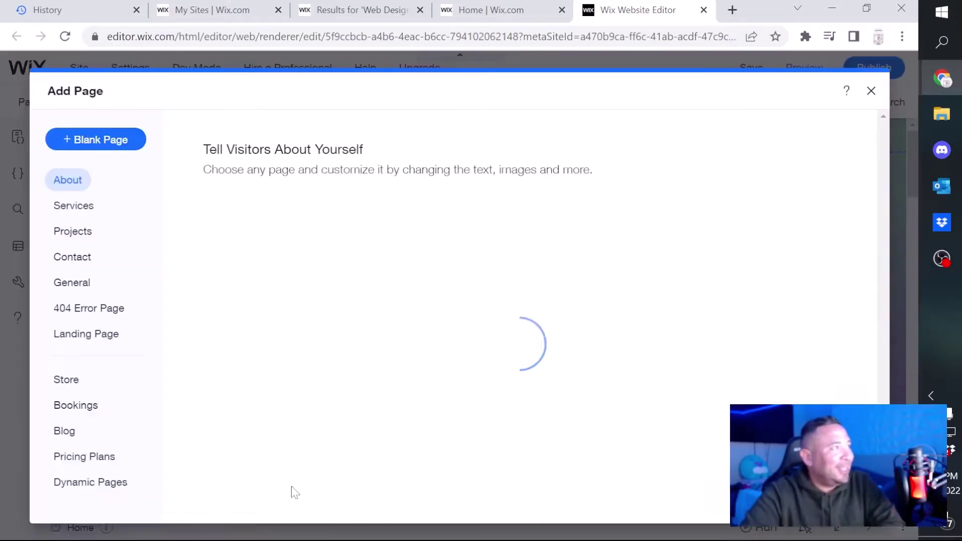
{"action": "mouse_move", "coordinate": [208, 283]}
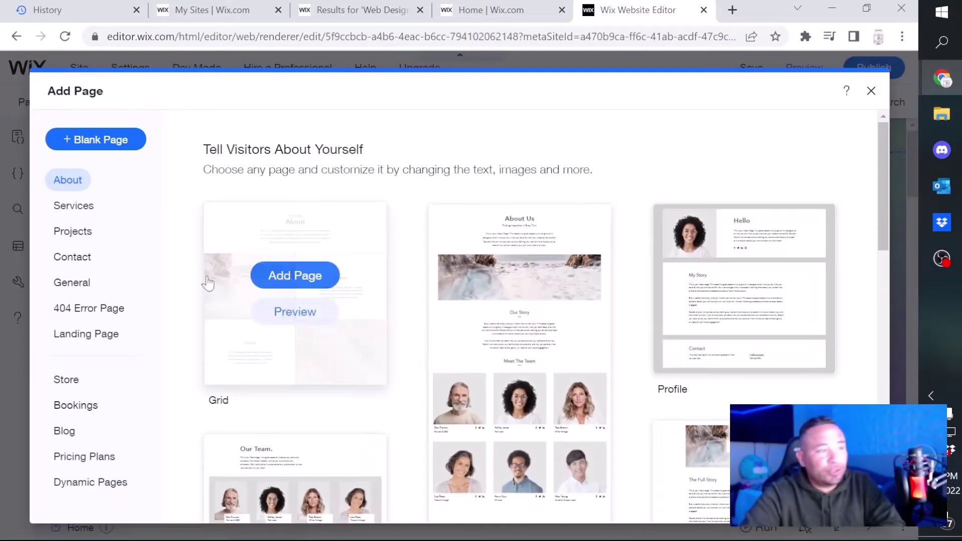
{"action": "left_click", "coordinate": [120, 142]}
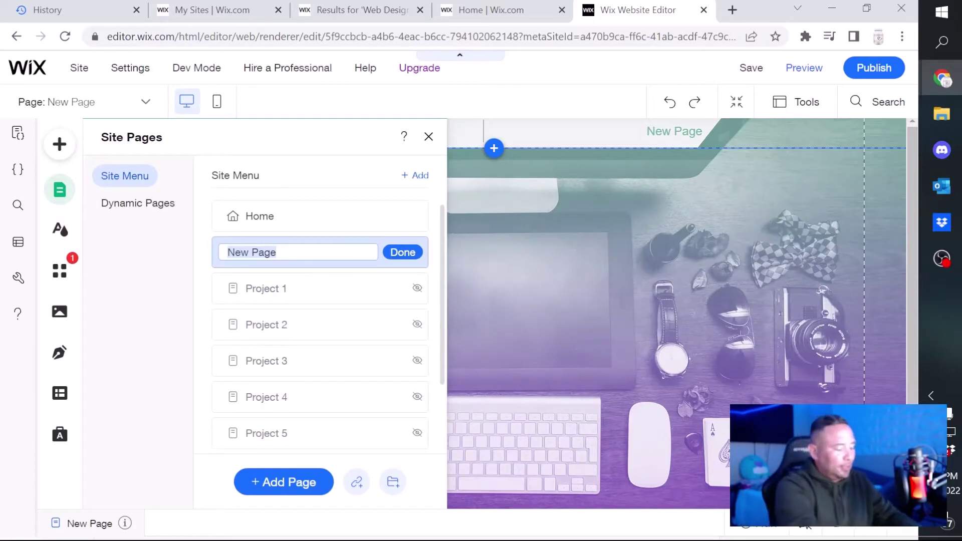
Name the new page 'Page Example 1', then duplicate it as 'Page Example 2'.
{"action": "type", "text": "Page "}
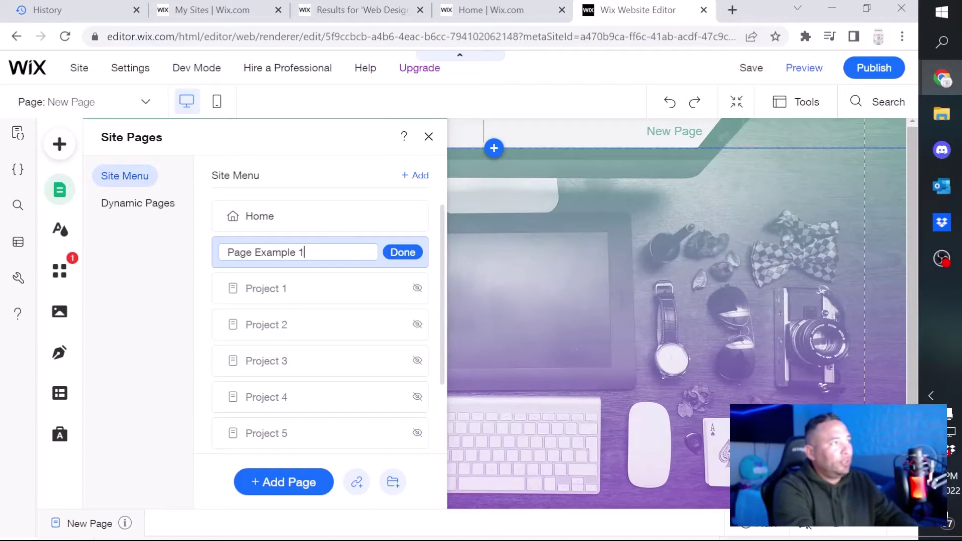
{"action": "type", "text": "Example 1"}
{"action": "left_click", "coordinate": [408, 255]}
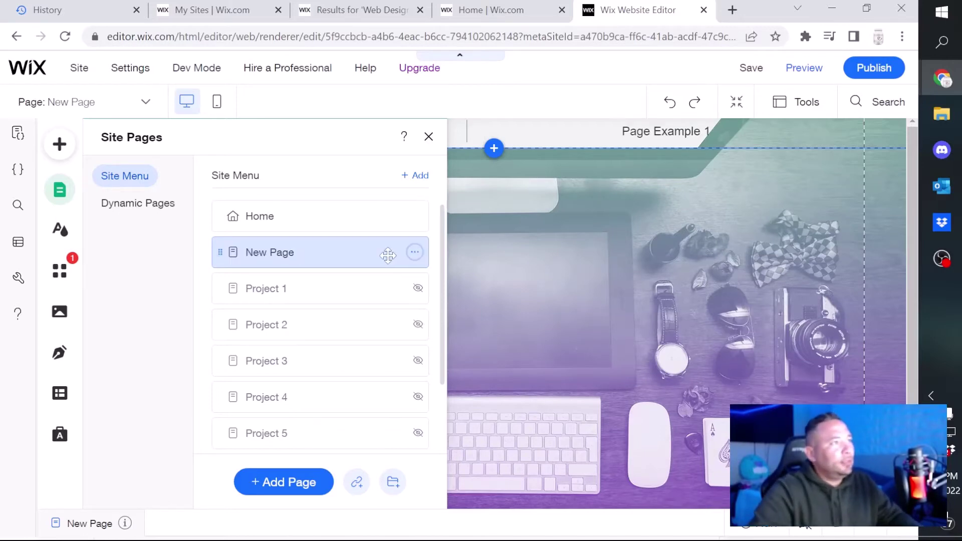
{"action": "left_click", "coordinate": [413, 253]}
{"action": "left_click", "coordinate": [458, 352]}
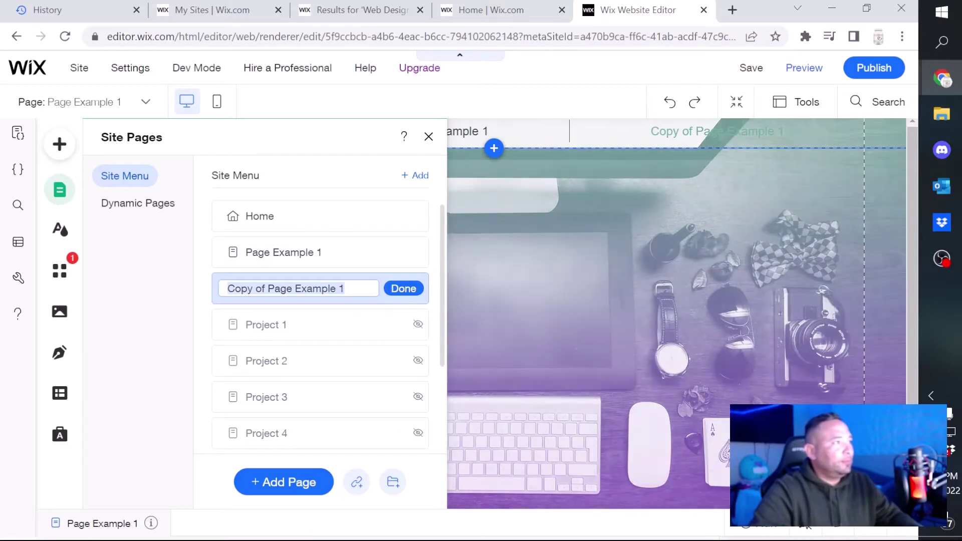
{"action": "type", "text": "Pa"}
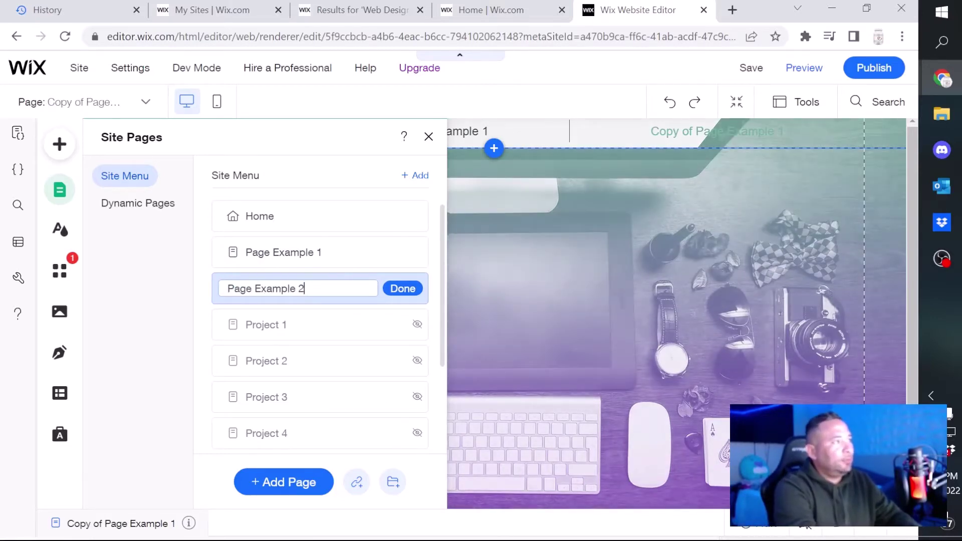
{"action": "left_click", "coordinate": [403, 289]}
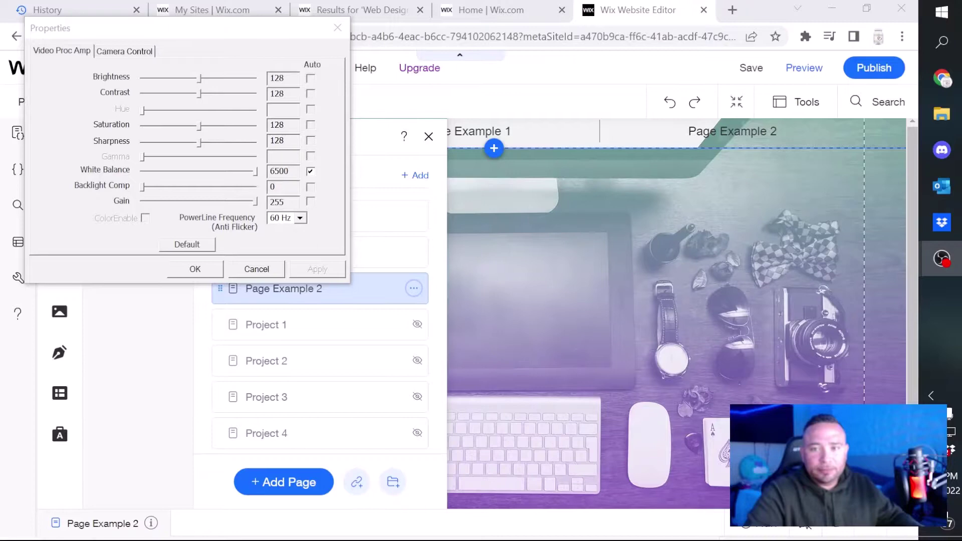
Under Camera Control, uncheck Focus Auto, set Focus to 60, apply, and close Webcam Properties.
{"action": "left_click", "coordinate": [171, 74]}
{"action": "key", "text": "ctrl+Tab"}
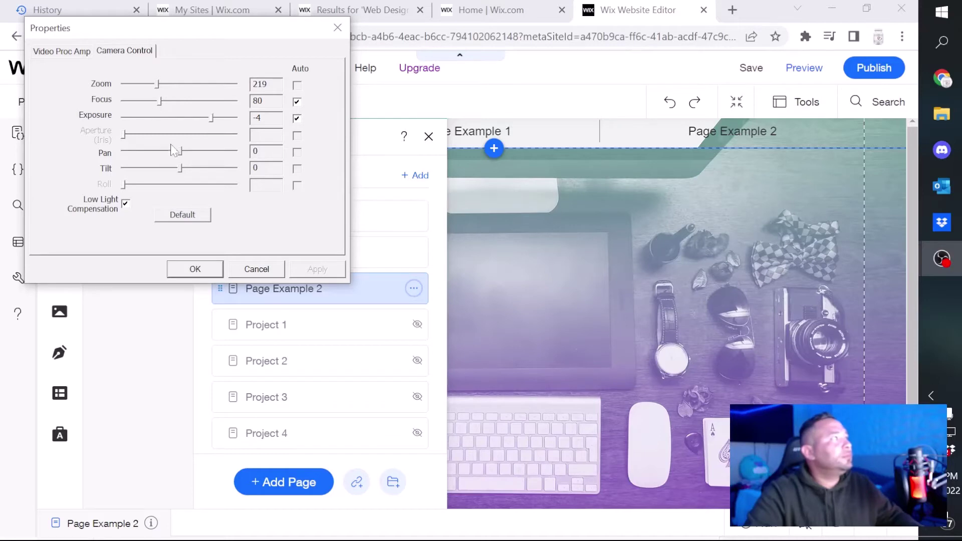
{"action": "left_click", "coordinate": [295, 103]}
{"action": "left_click", "coordinate": [153, 101]}
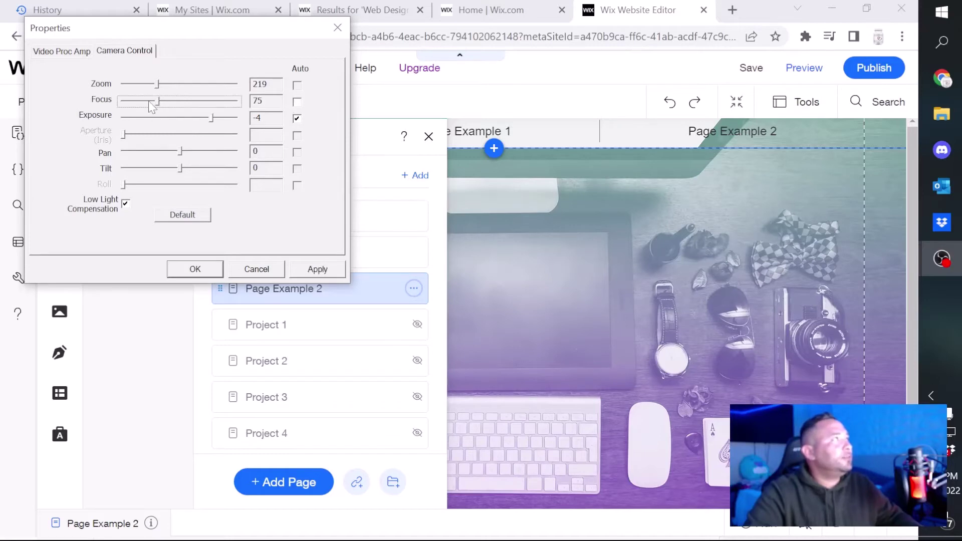
{"action": "left_click", "coordinate": [143, 100]}
{"action": "left_click", "coordinate": [142, 100]}
{"action": "left_click", "coordinate": [313, 269]}
{"action": "left_click", "coordinate": [338, 28]}
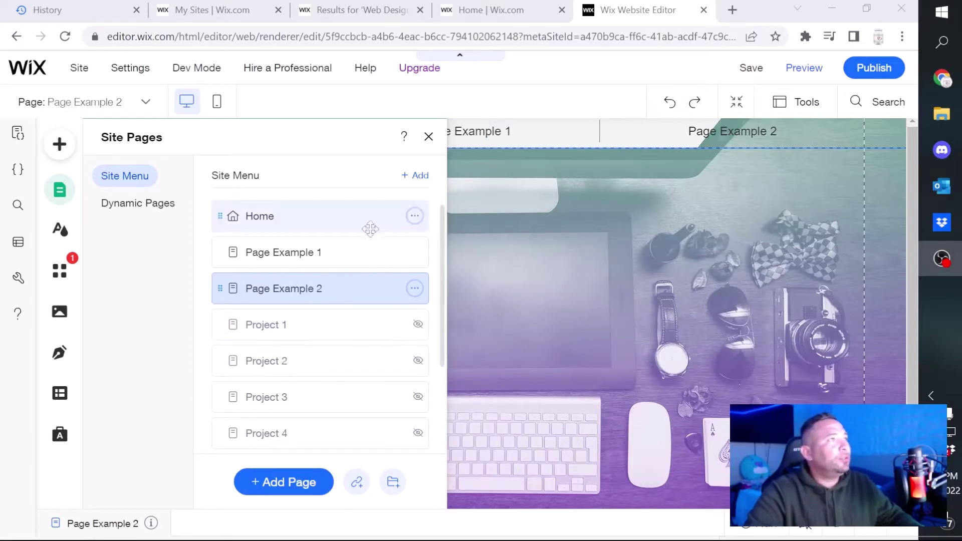
On Page Example 1, add a large heading reading 'Page Example 1'.
{"action": "left_click", "coordinate": [326, 252]}
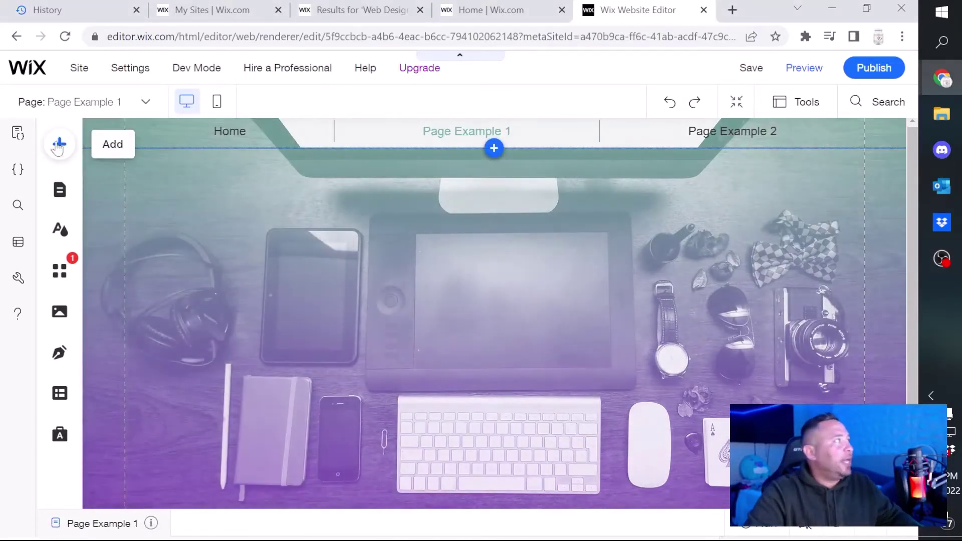
{"action": "left_click", "coordinate": [60, 144]}
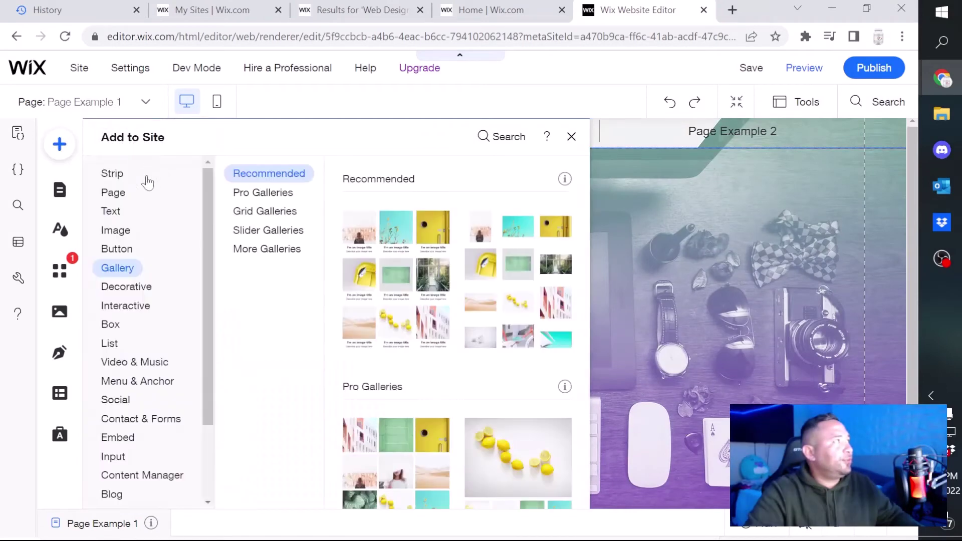
{"action": "mouse_move", "coordinate": [114, 213]}
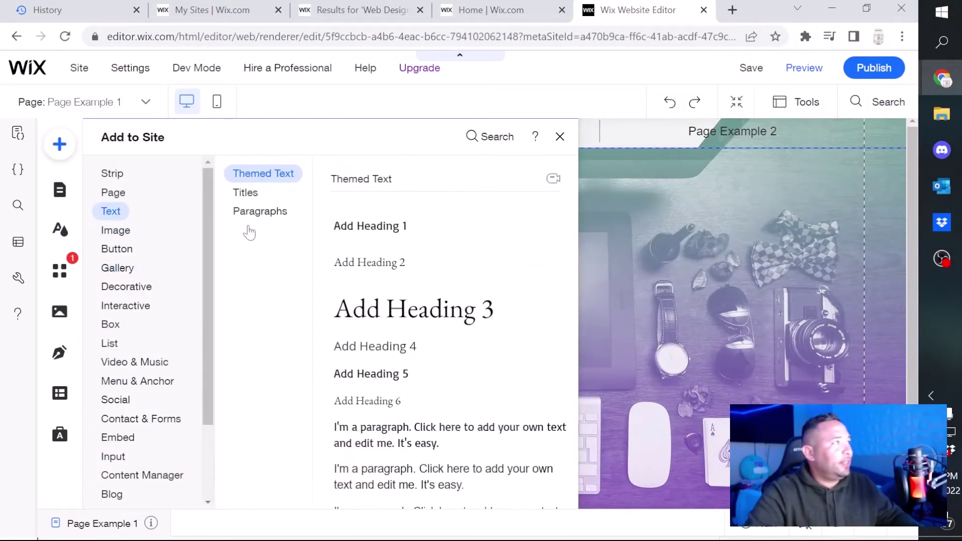
{"action": "left_click", "coordinate": [376, 322]}
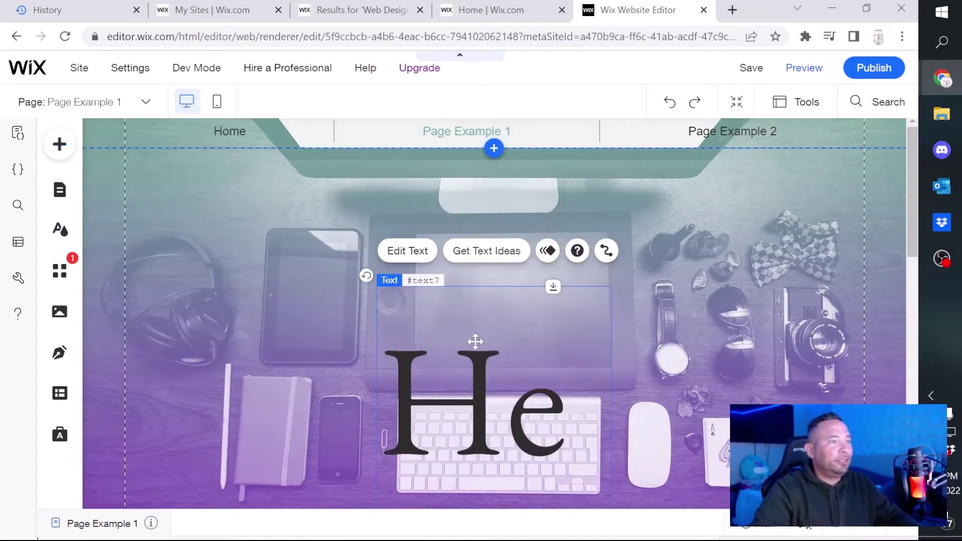
{"action": "double_click", "coordinate": [475, 342]}
{"action": "type", "text": "P"}
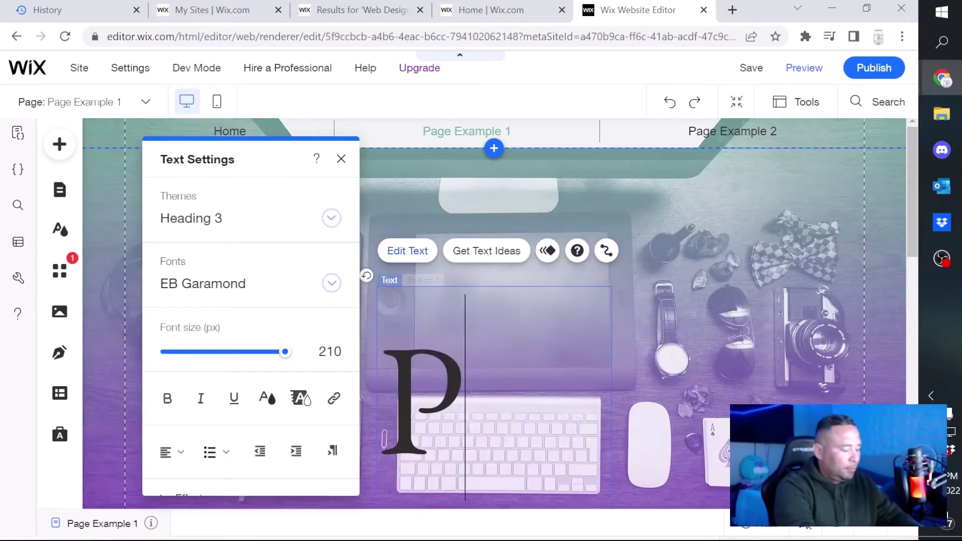
{"action": "type", "text": "age Examp"}
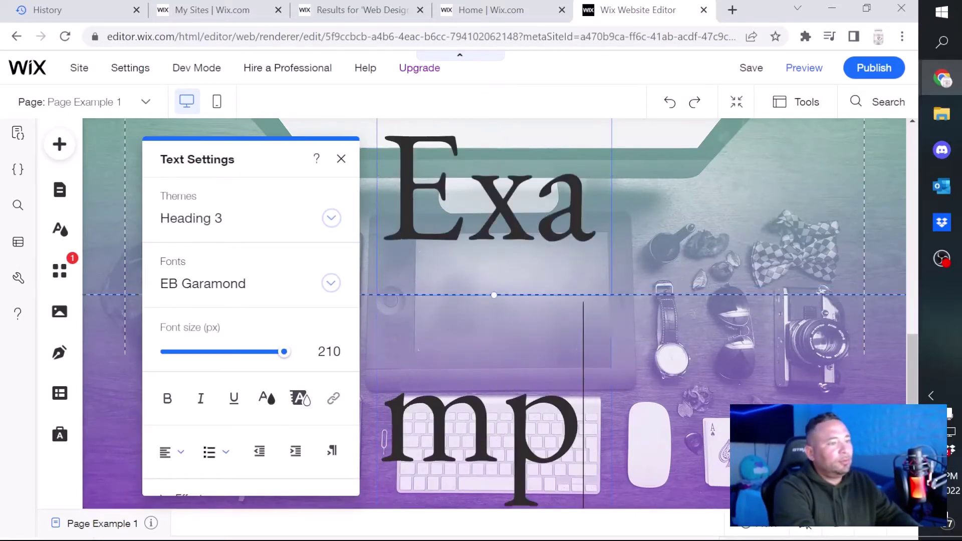
{"action": "type", "text": "le 1"}
{"action": "key", "text": "Escape"}
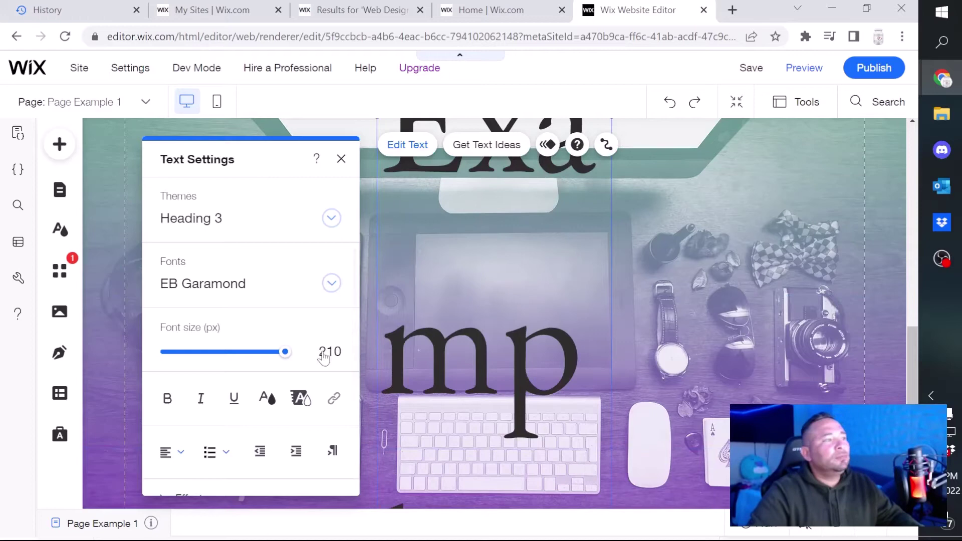
Reduce the 'Page Example 1' heading font size to 64 px.
{"action": "left_click", "coordinate": [560, 334]}
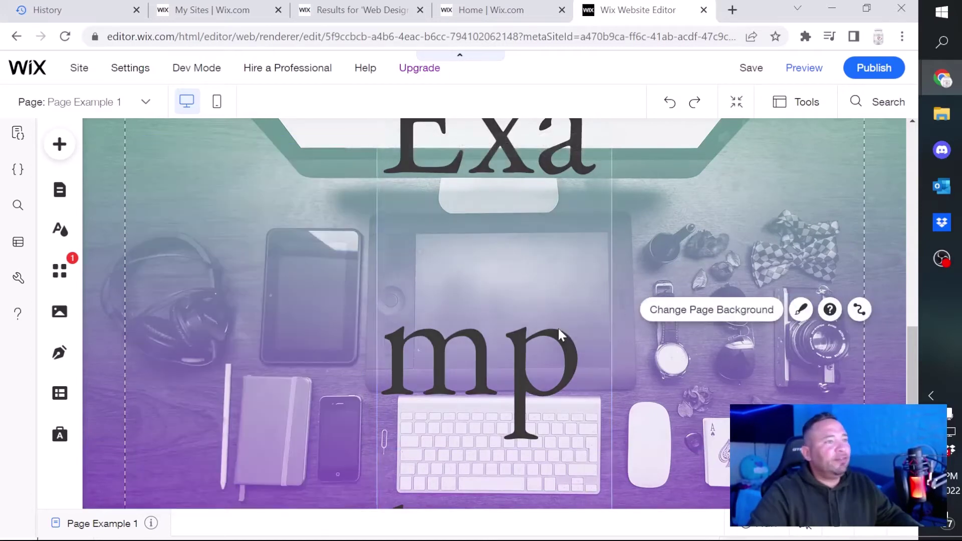
{"action": "left_click", "coordinate": [560, 335]}
{"action": "double_click", "coordinate": [491, 325]}
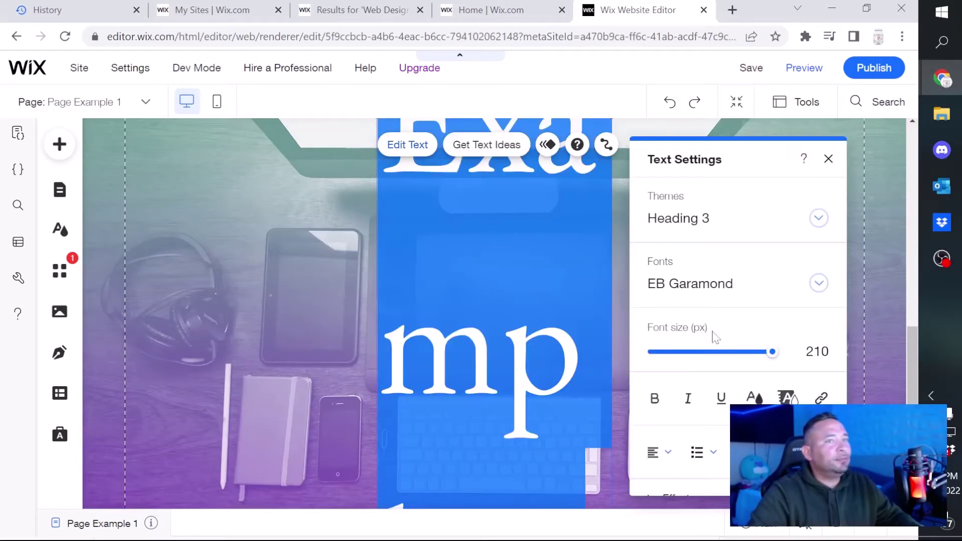
{"action": "left_click", "coordinate": [694, 352]}
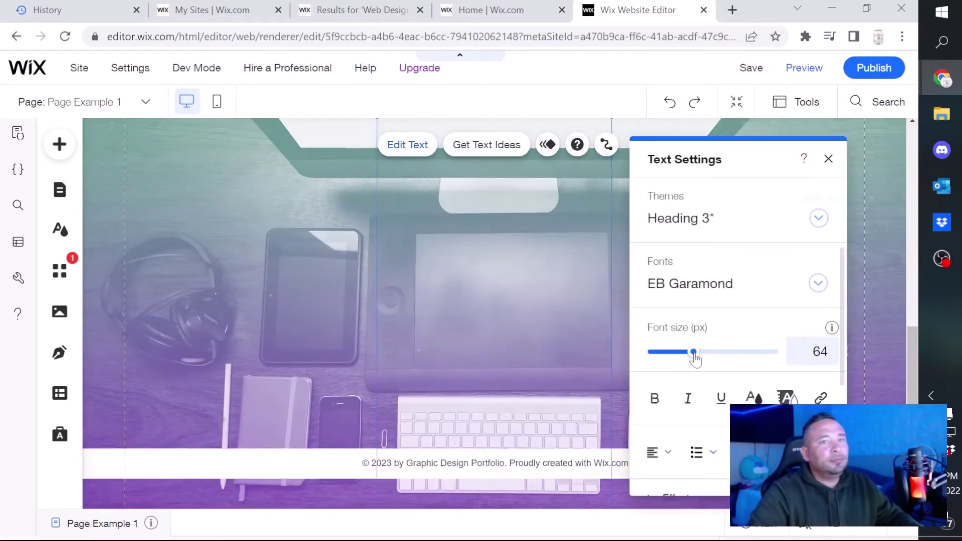
{"action": "left_click", "coordinate": [350, 372]}
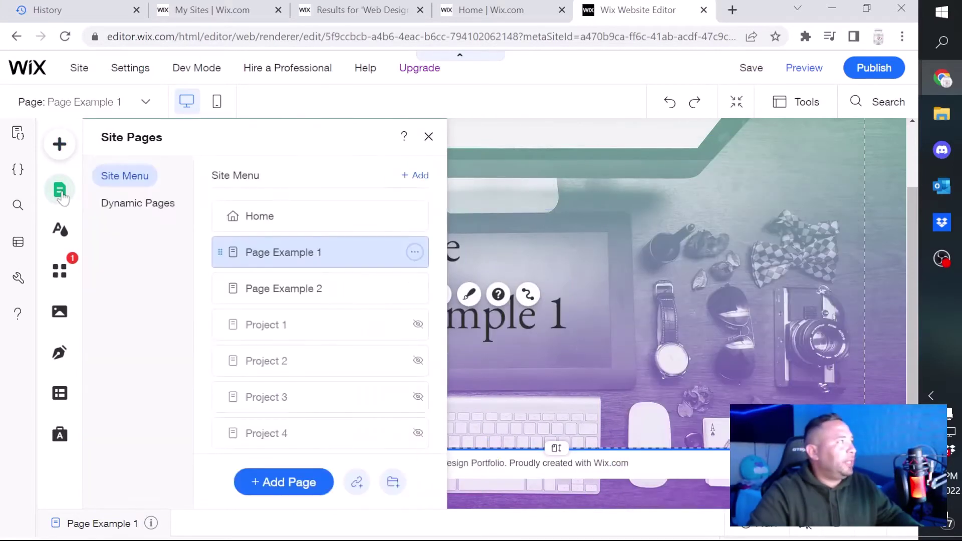
Switch to Page Example 2 and place a new Heading 3 on it.
{"action": "left_click", "coordinate": [258, 287]}
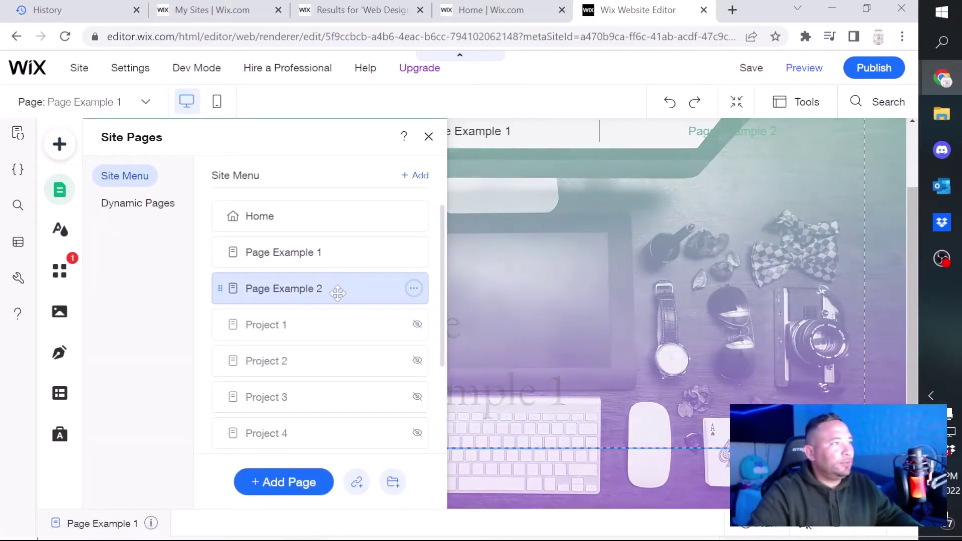
{"action": "left_click", "coordinate": [593, 293]}
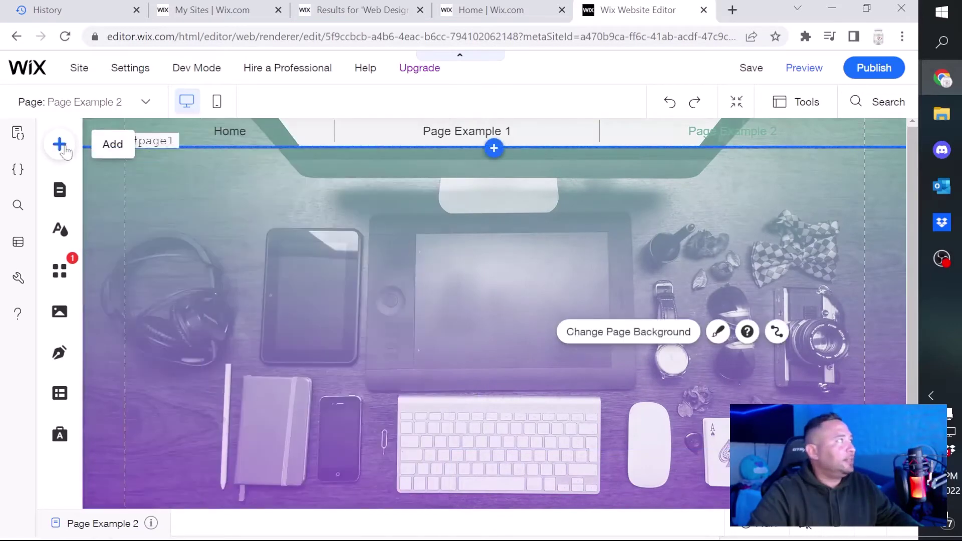
{"action": "left_click", "coordinate": [59, 144]}
{"action": "mouse_move", "coordinate": [110, 210]}
{"action": "left_click_drag", "start_coordinate": [404, 314], "coordinate": [404, 305]}
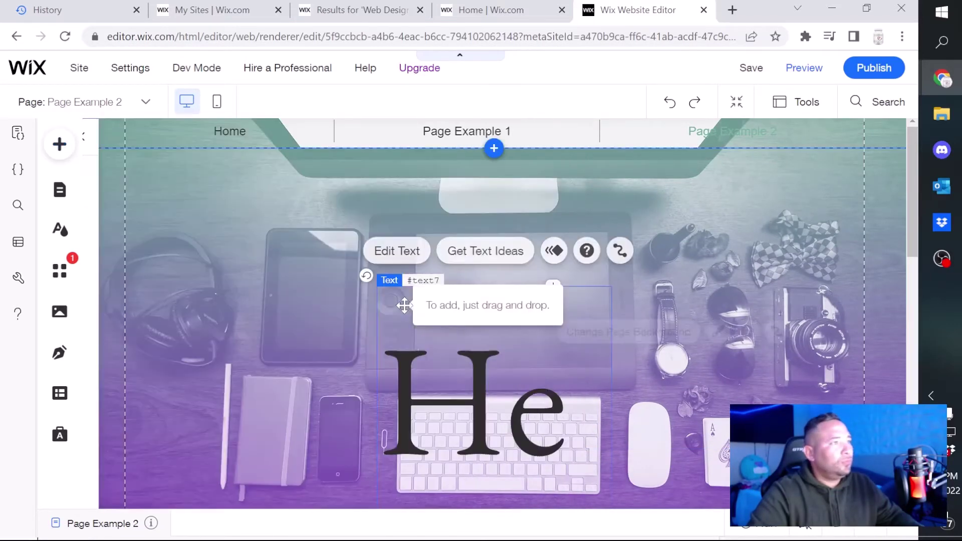
Change the new heading's text to 'Page Example 2'.
{"action": "double_click", "coordinate": [497, 381]}
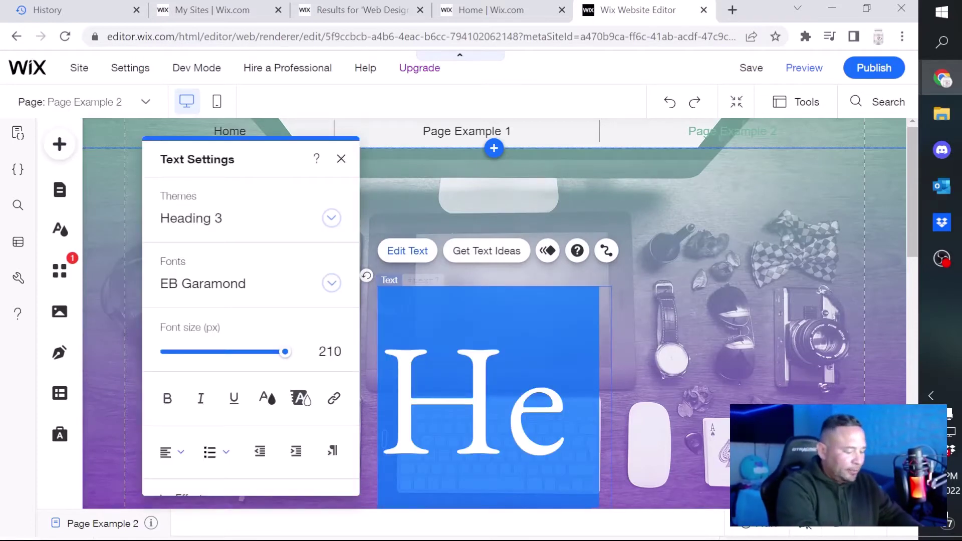
{"action": "type", "text": "Page"}
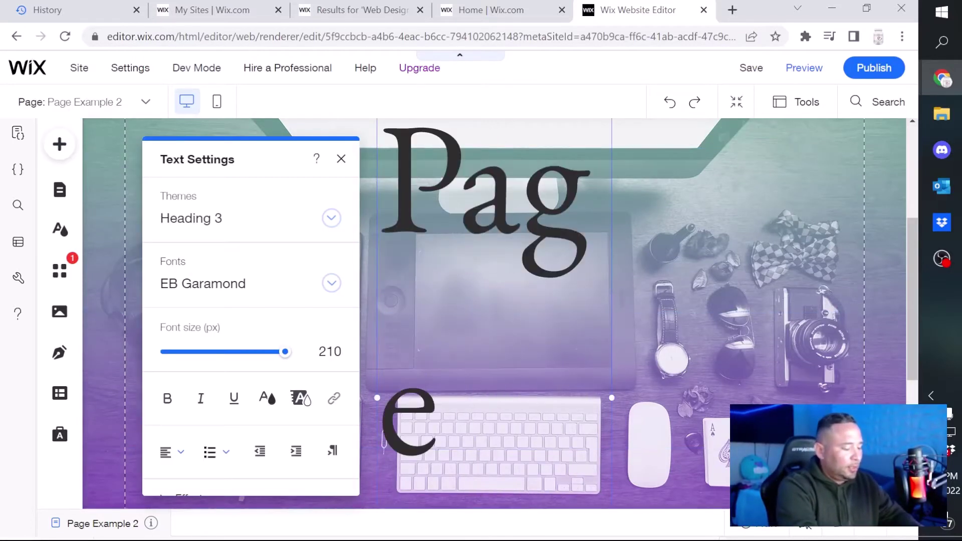
{"action": "type", "text": " Example"}
{"action": "key", "text": "Escape"}
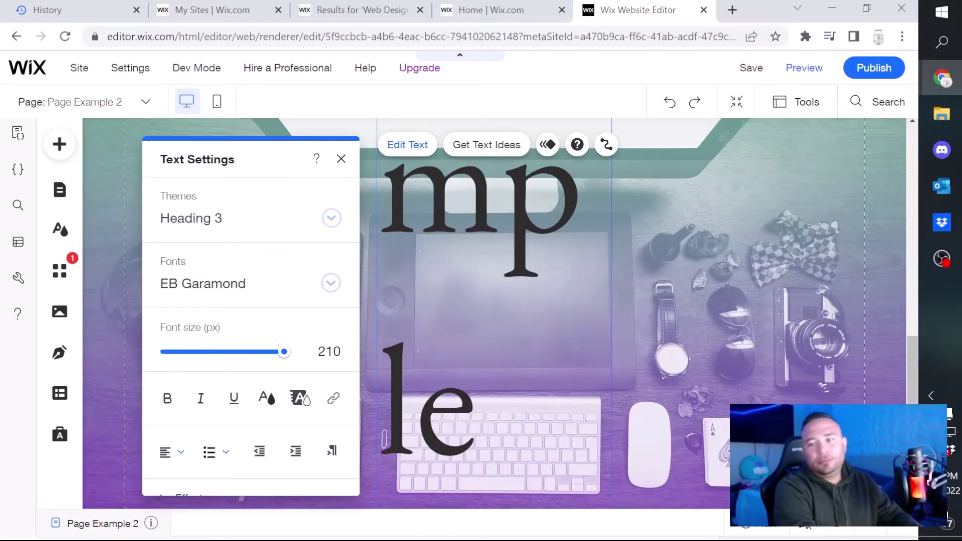
{"action": "type", "text": "222"}
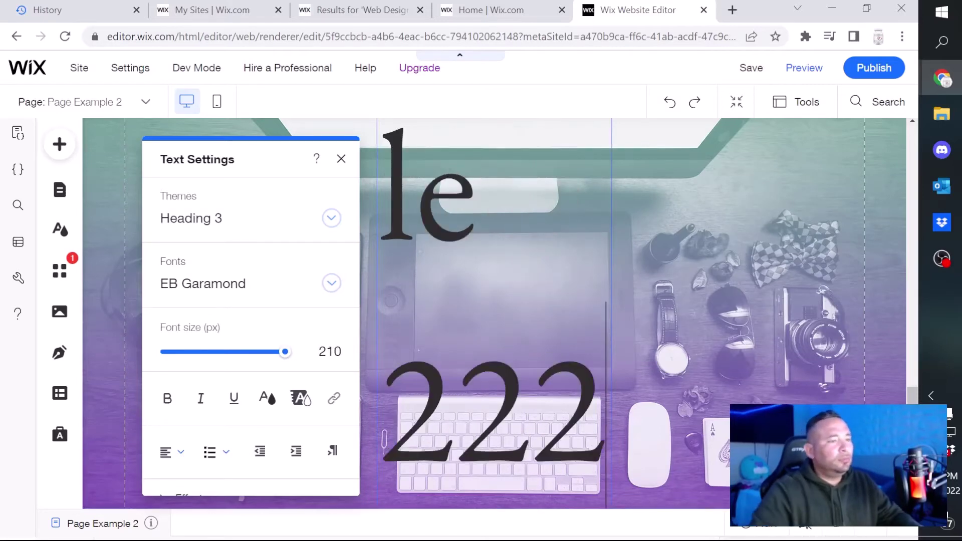
{"action": "key", "text": "BackSpace"}
{"action": "key", "text": "BackSpace"}
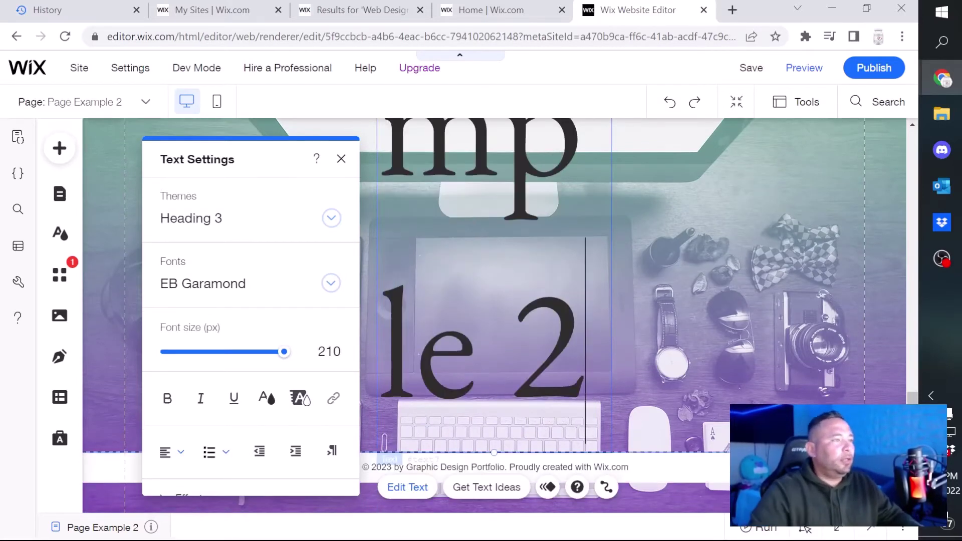
{"action": "key", "text": "Escape"}
Shrink the 'Page Example 2' heading font size to 60 px.
{"action": "left_click", "coordinate": [682, 339]}
{"action": "left_click", "coordinate": [512, 317]}
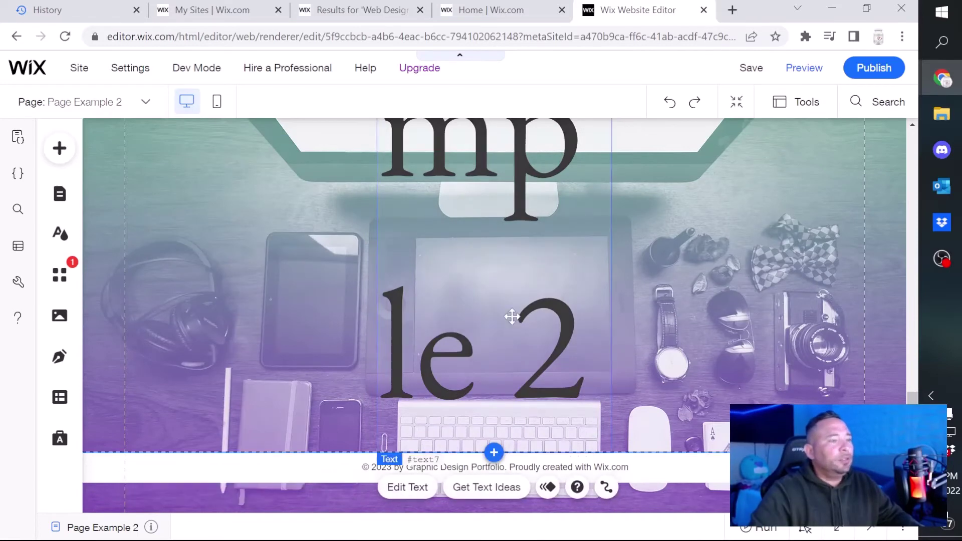
{"action": "double_click", "coordinate": [512, 317]}
{"action": "left_click", "coordinate": [217, 356]}
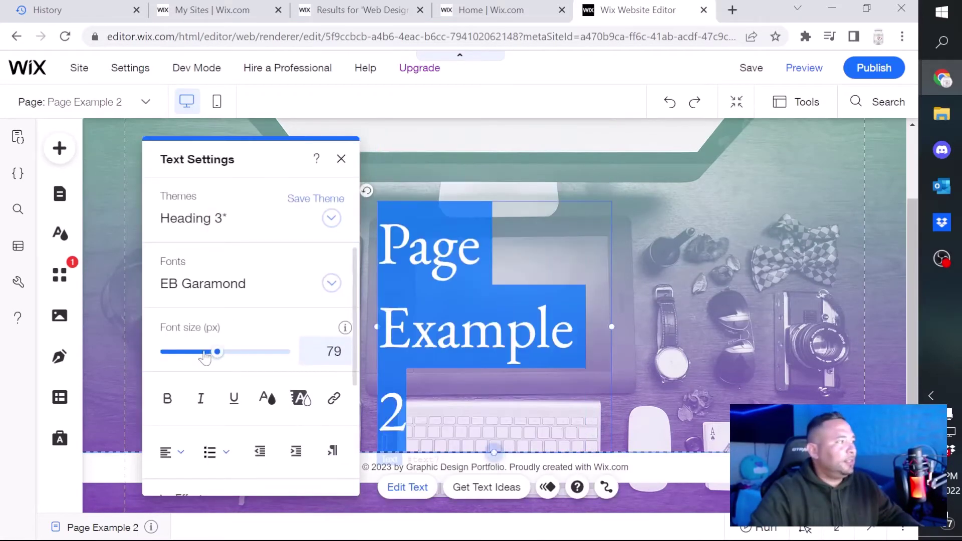
{"action": "left_click", "coordinate": [205, 357]}
{"action": "left_click", "coordinate": [642, 343]}
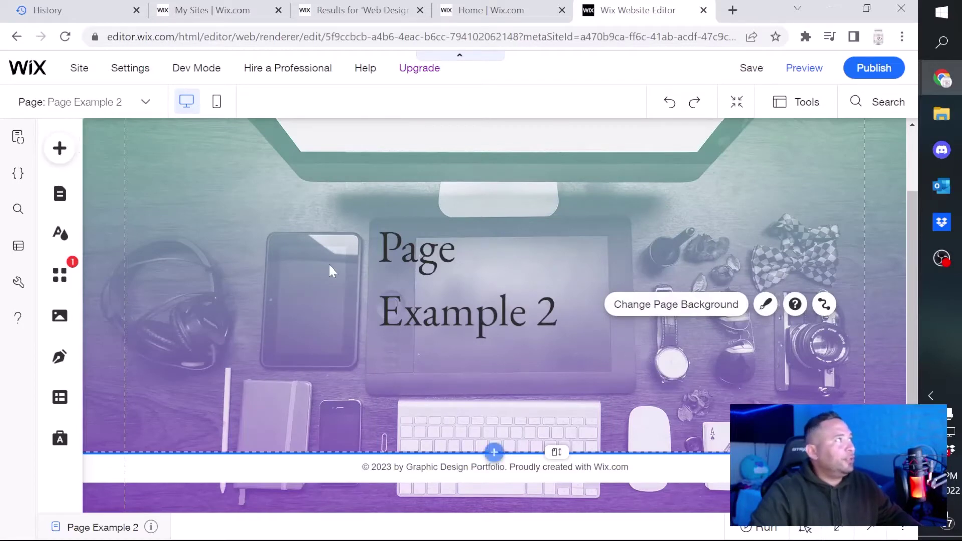
{"action": "scroll", "coordinate": [330, 269], "scroll_direction": "up", "scroll_amount": 2}
Switch to the Home page and select the footer at the bottom of the page.
{"action": "left_click", "coordinate": [59, 194]}
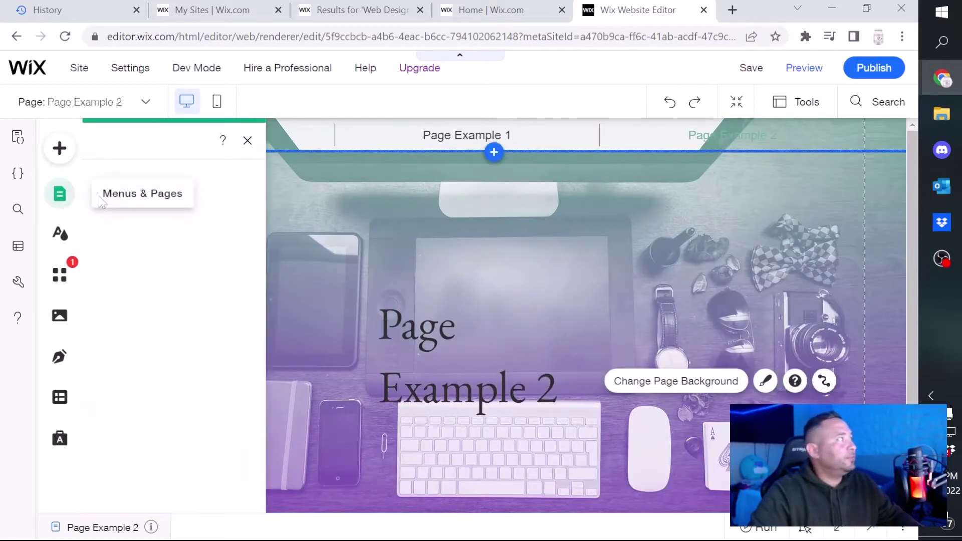
{"action": "left_click", "coordinate": [283, 221]}
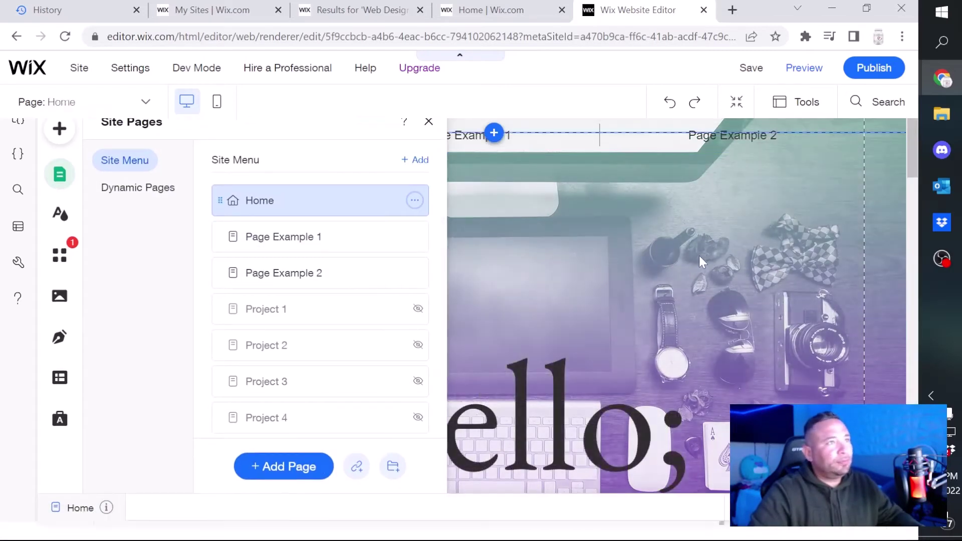
{"action": "left_click", "coordinate": [700, 256]}
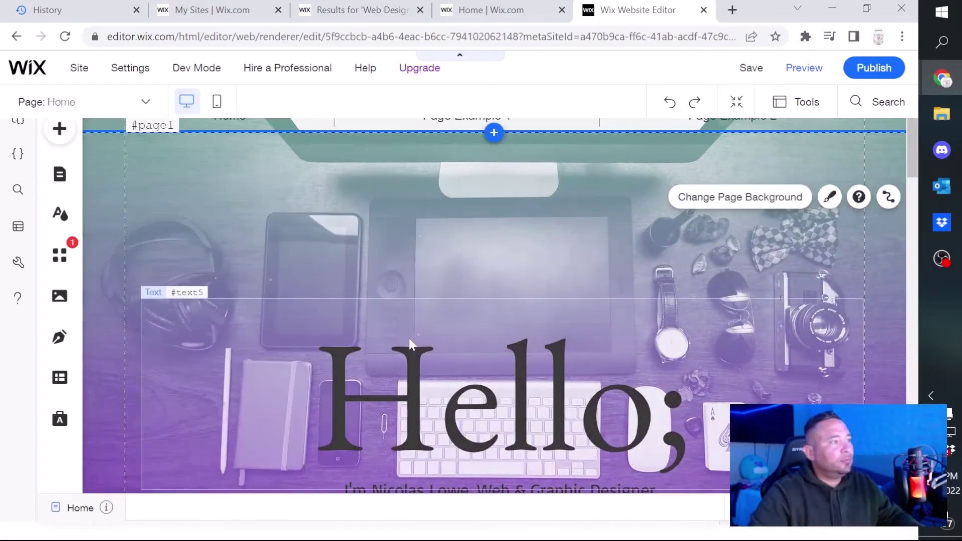
{"action": "scroll", "coordinate": [381, 325], "scroll_direction": "down", "scroll_amount": 10}
{"action": "scroll", "coordinate": [373, 326], "scroll_direction": "down", "scroll_amount": 5}
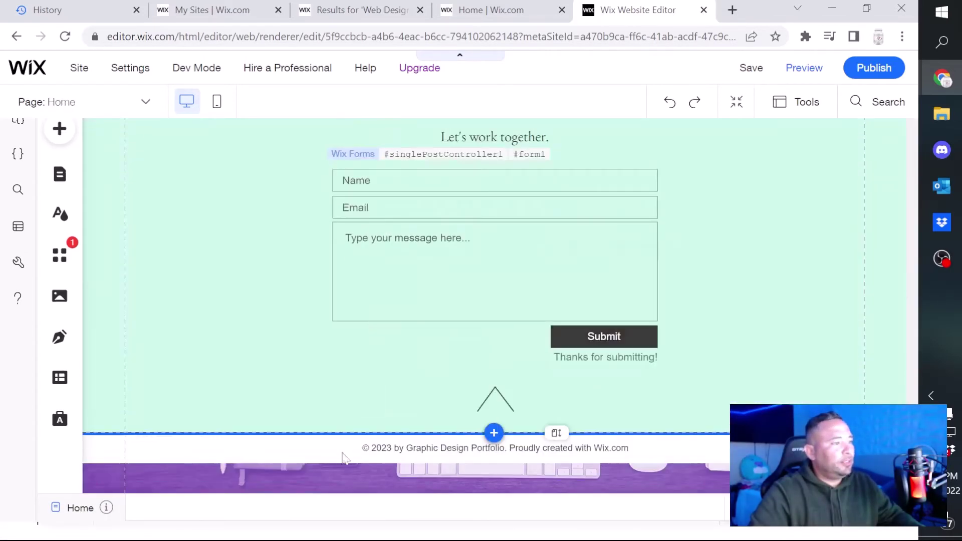
{"action": "left_click", "coordinate": [427, 469]}
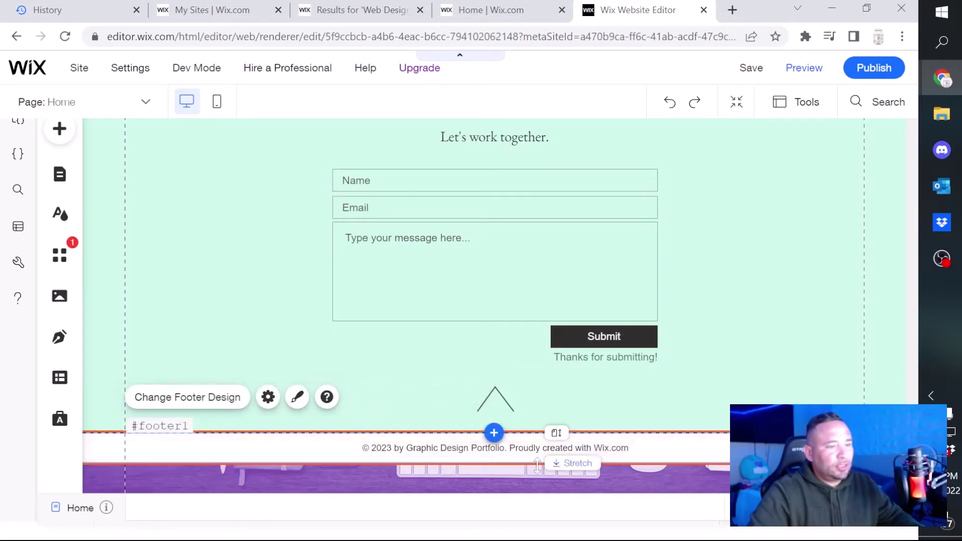
Drag the footer's bottom edge down to make the footer taller.
{"action": "left_click_drag", "start_coordinate": [557, 462], "coordinate": [556, 507]}
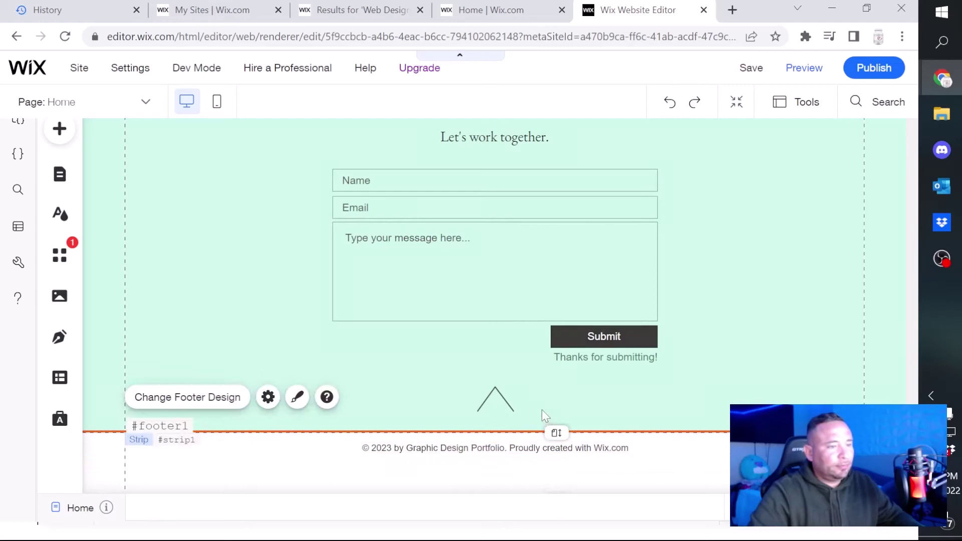
{"action": "scroll", "coordinate": [543, 415], "scroll_direction": "down", "scroll_amount": 1}
{"action": "left_click", "coordinate": [505, 419]}
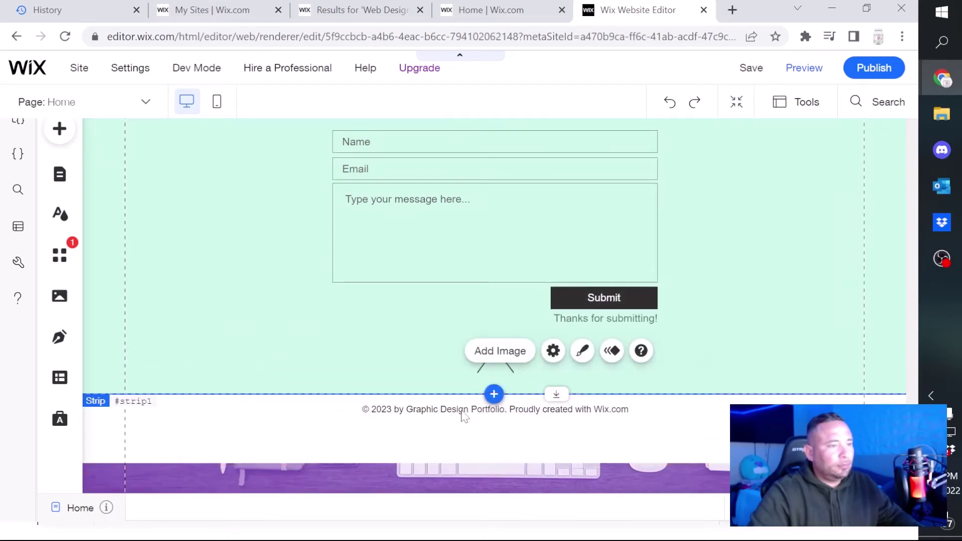
{"action": "left_click", "coordinate": [236, 429]}
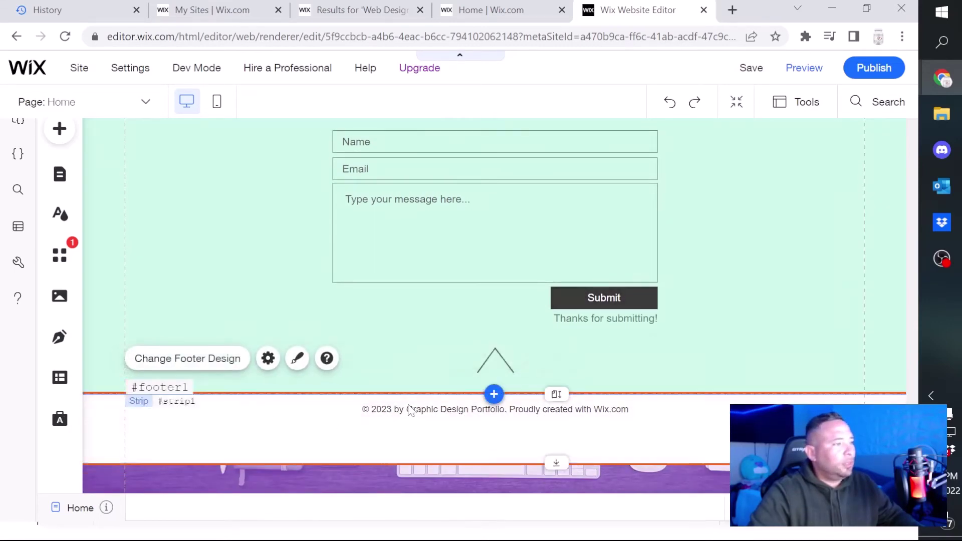
{"action": "left_click", "coordinate": [377, 360]}
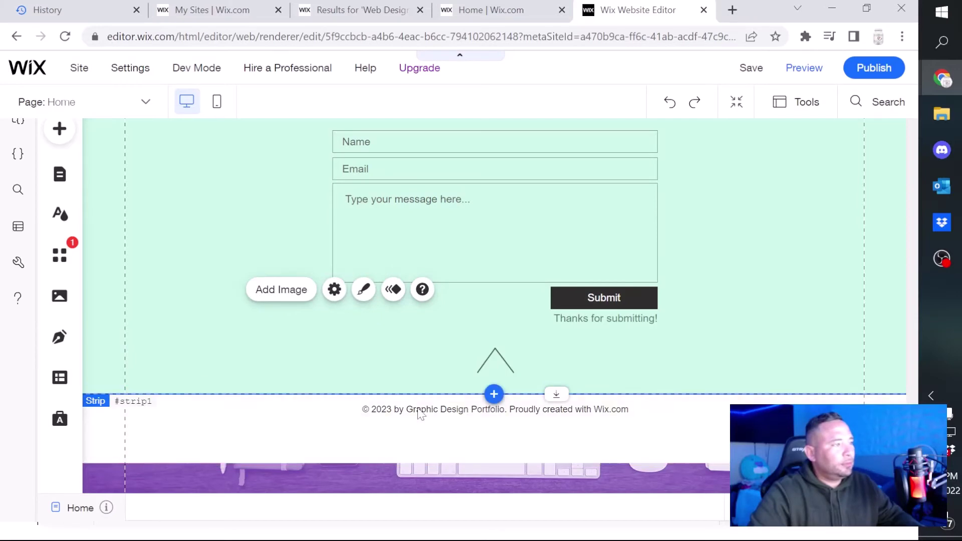
{"action": "left_click", "coordinate": [446, 441]}
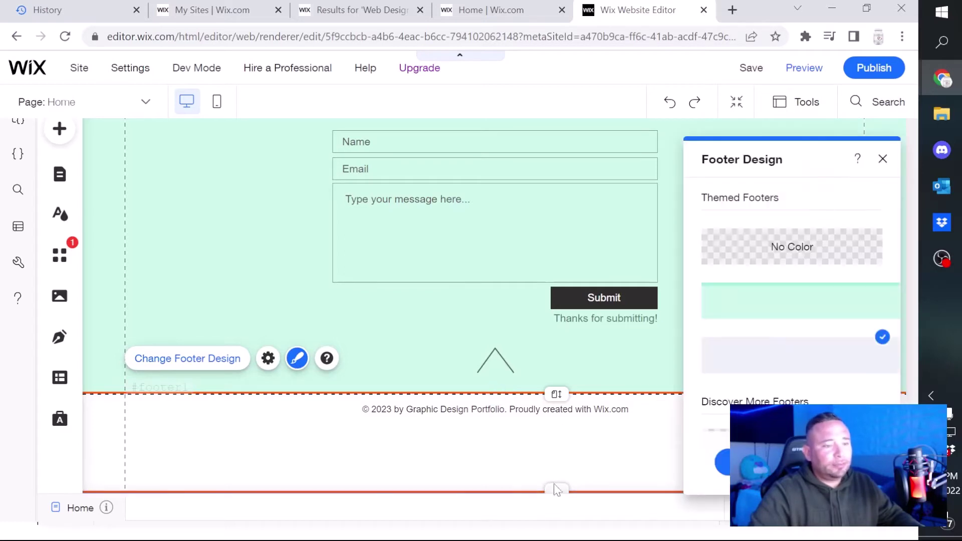
{"action": "left_click", "coordinate": [514, 416]}
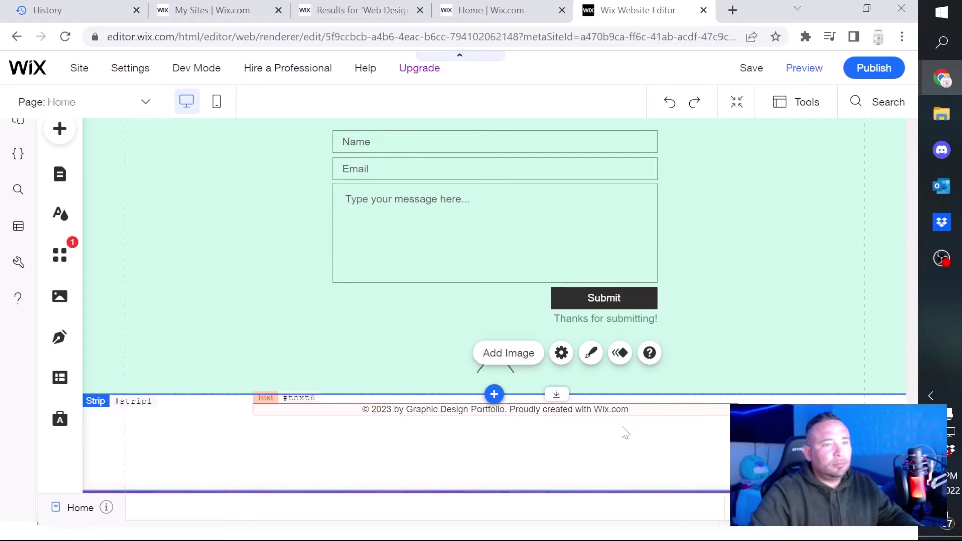
Move the footer copyright text higher up in the footer.
{"action": "left_click", "coordinate": [618, 407]}
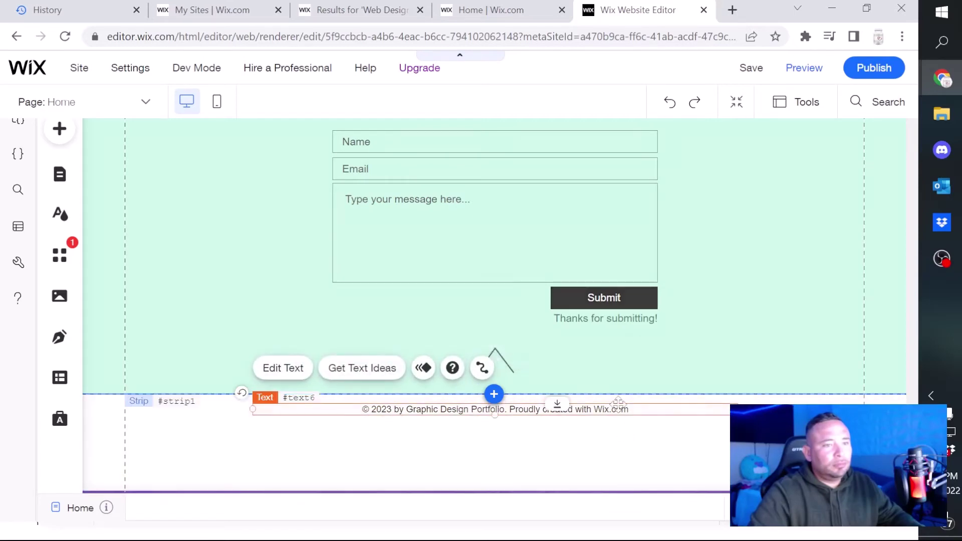
{"action": "left_click_drag", "start_coordinate": [622, 419], "coordinate": [612, 375]}
{"action": "left_click", "coordinate": [604, 429]}
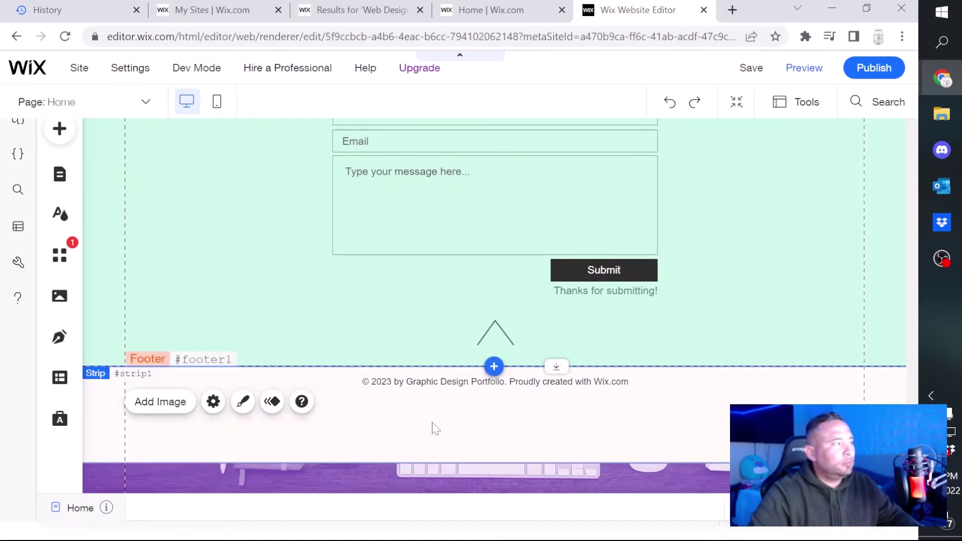
{"action": "left_click", "coordinate": [420, 418]}
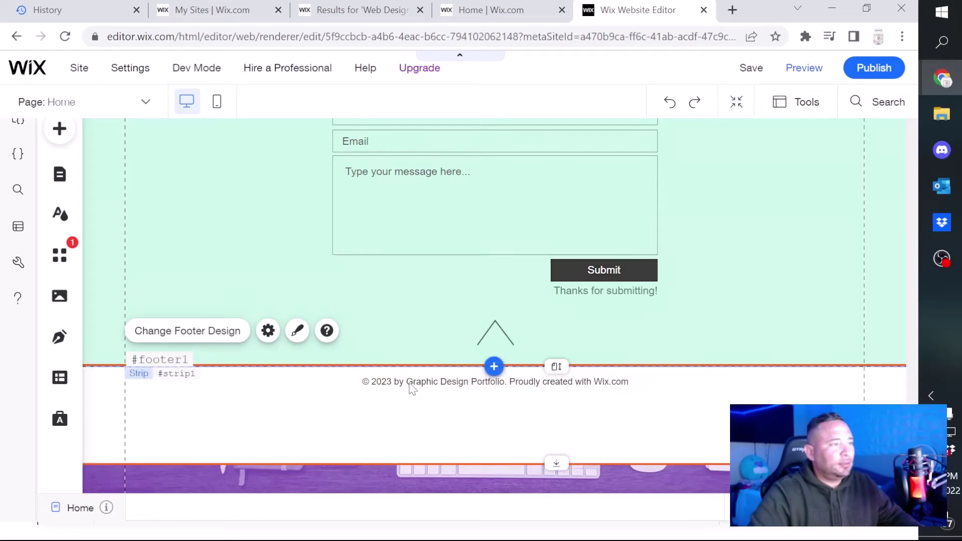
{"action": "left_click", "coordinate": [329, 290]}
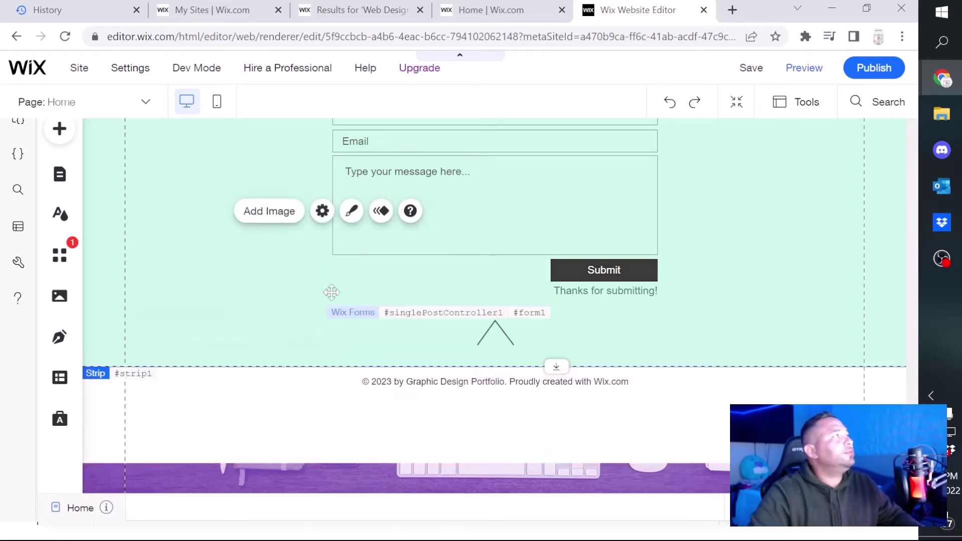
Zoom the browser to 75%, extend the green strip slightly lower, and reposition the copyright text.
{"action": "key", "text": "ctrl+minus"}
{"action": "key", "text": "ctrl+minus"}
{"action": "key", "text": "ctrl+minus"}
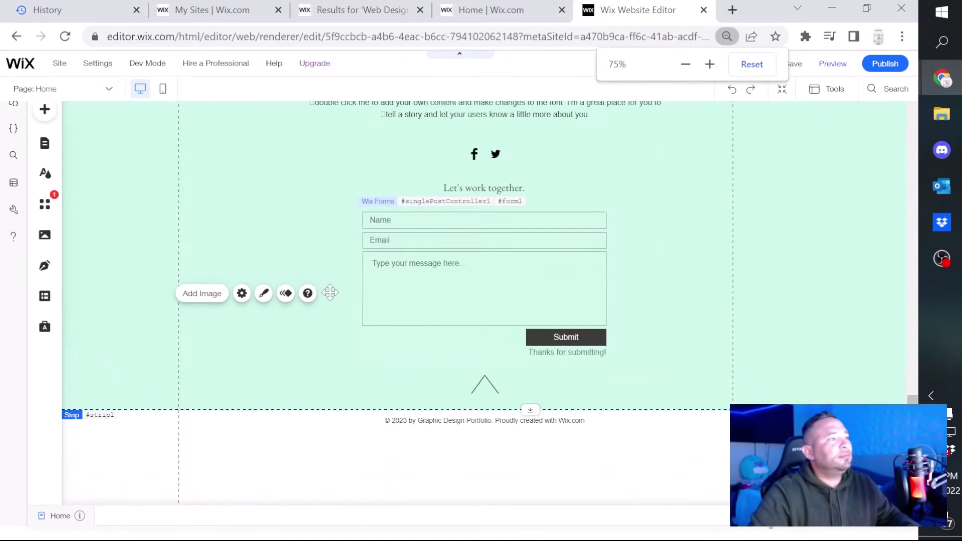
{"action": "left_click", "coordinate": [453, 432]}
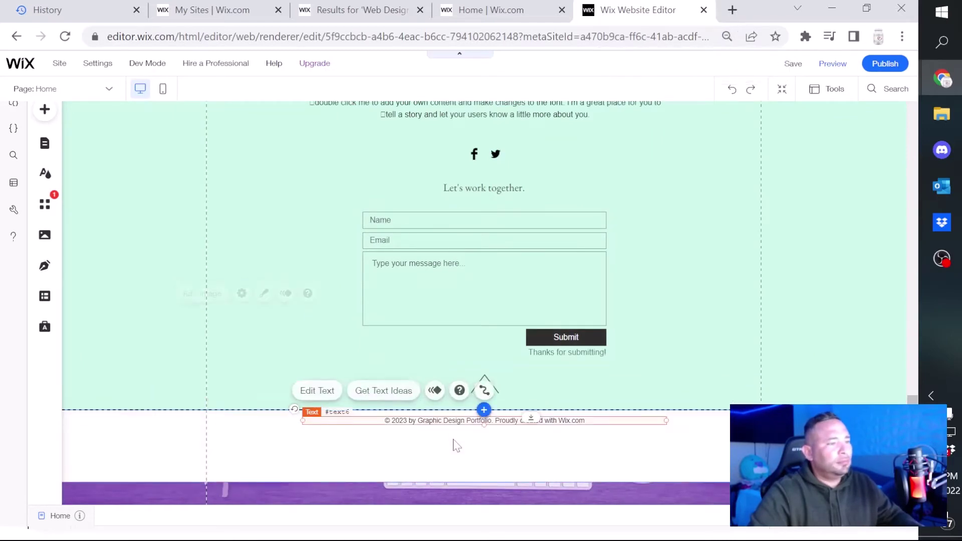
{"action": "left_click_drag", "start_coordinate": [418, 427], "coordinate": [423, 445]}
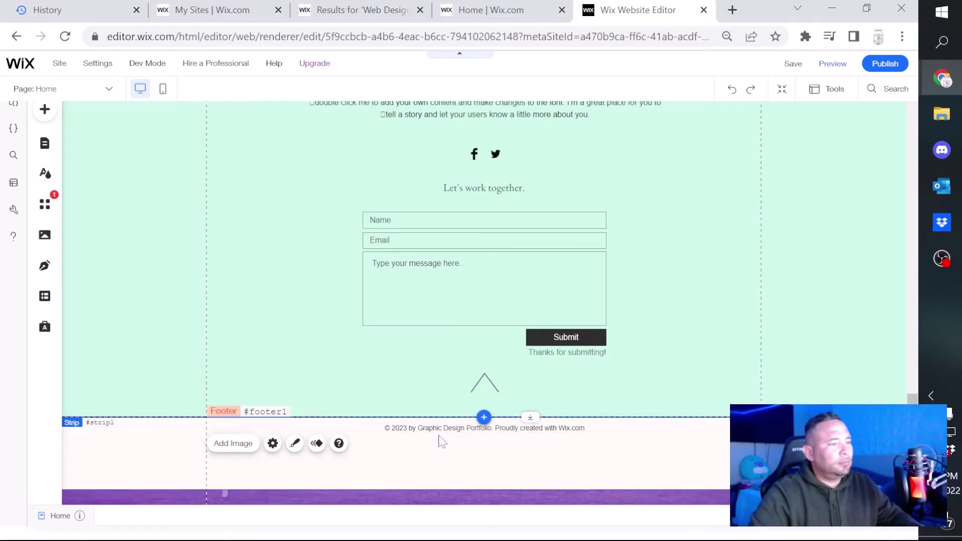
{"action": "left_click", "coordinate": [442, 453]}
{"action": "left_click", "coordinate": [440, 443]}
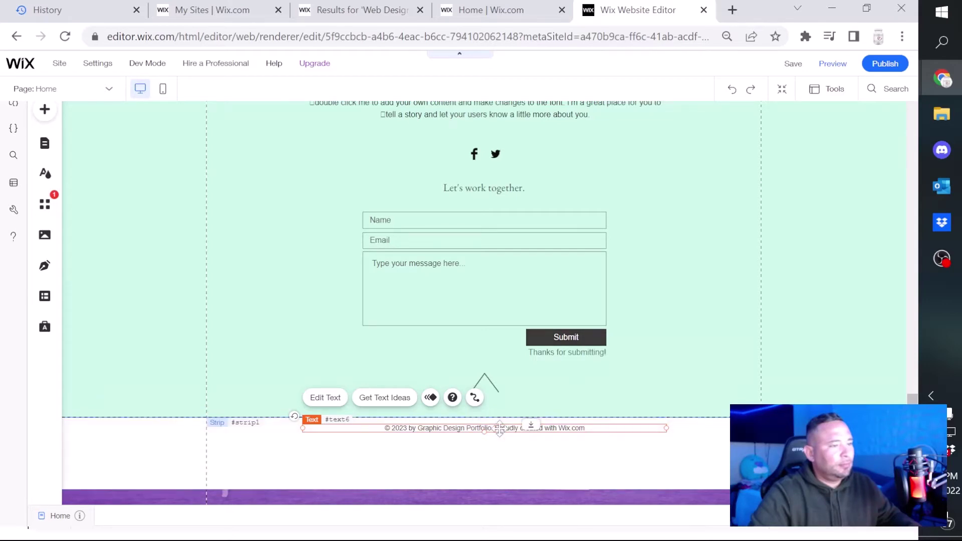
{"action": "left_click_drag", "start_coordinate": [501, 445], "coordinate": [489, 438]}
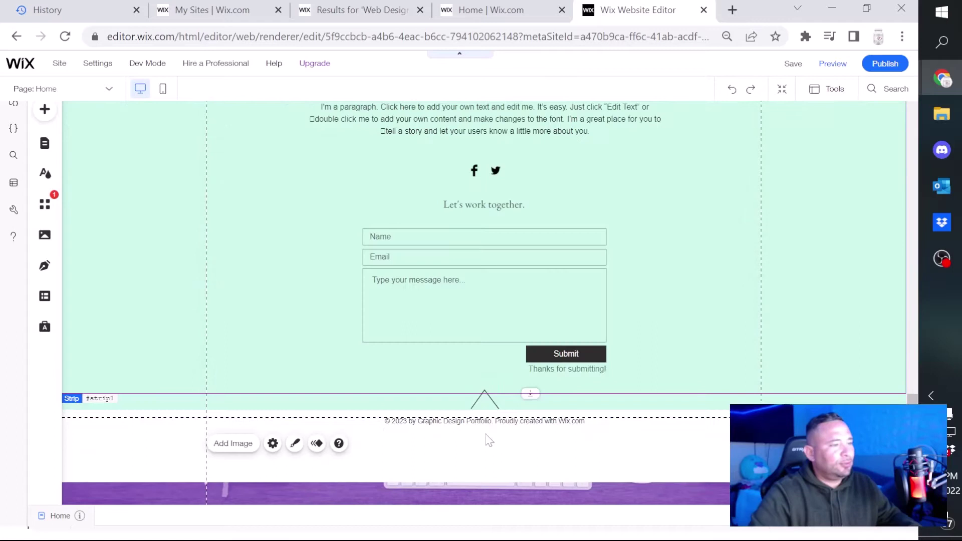
{"action": "left_click", "coordinate": [444, 439]}
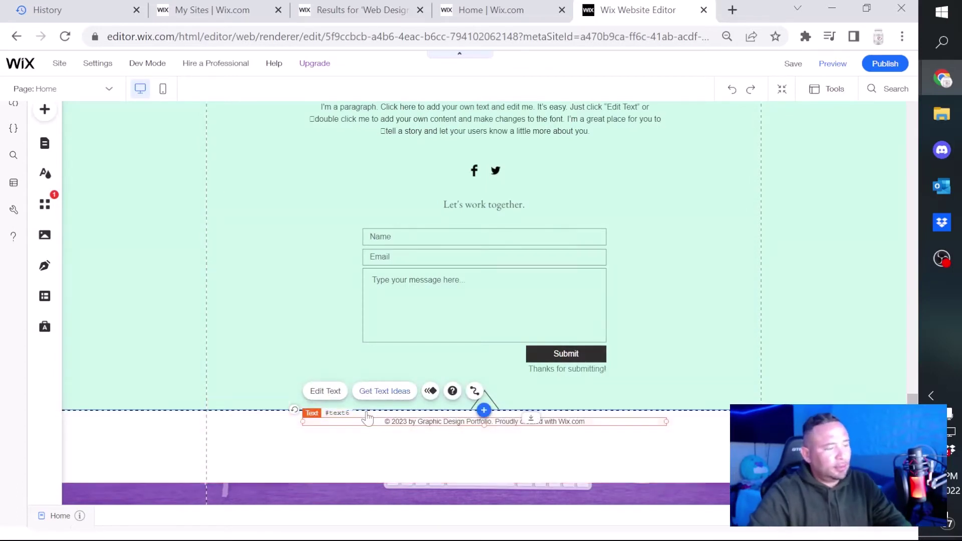
Delete the copyright line and start a Heading 4 below the contact form reading 'Page Example 1'.
{"action": "key", "text": "Delete"}
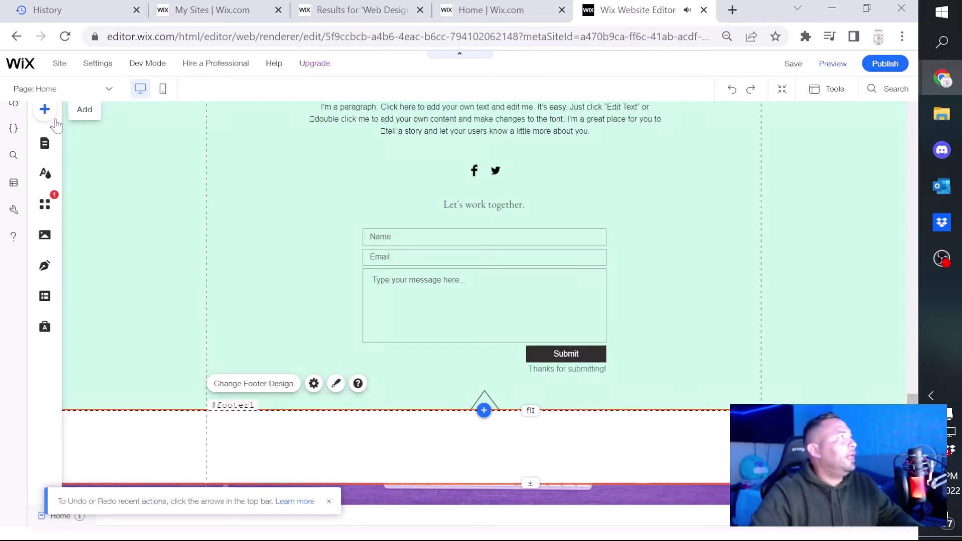
{"action": "left_click", "coordinate": [44, 109]}
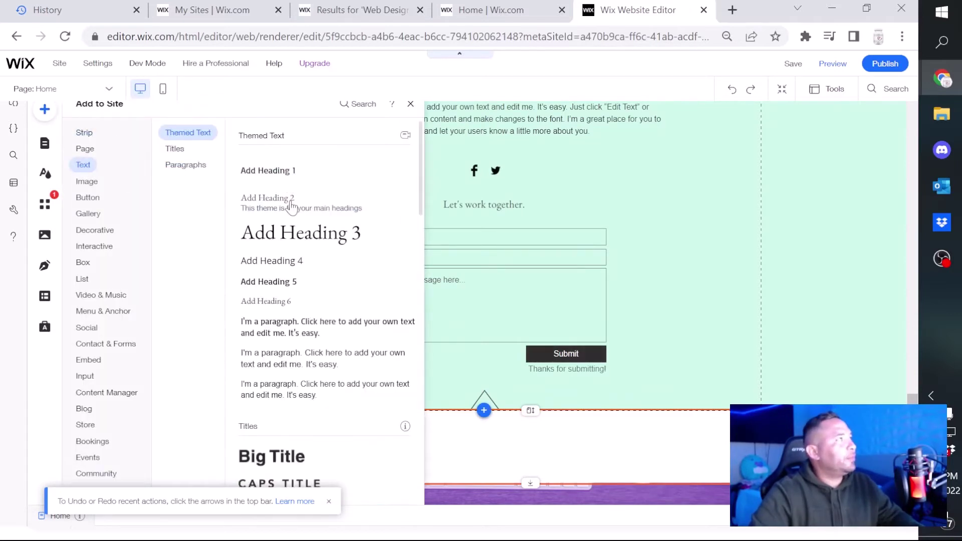
{"action": "left_click", "coordinate": [281, 264]}
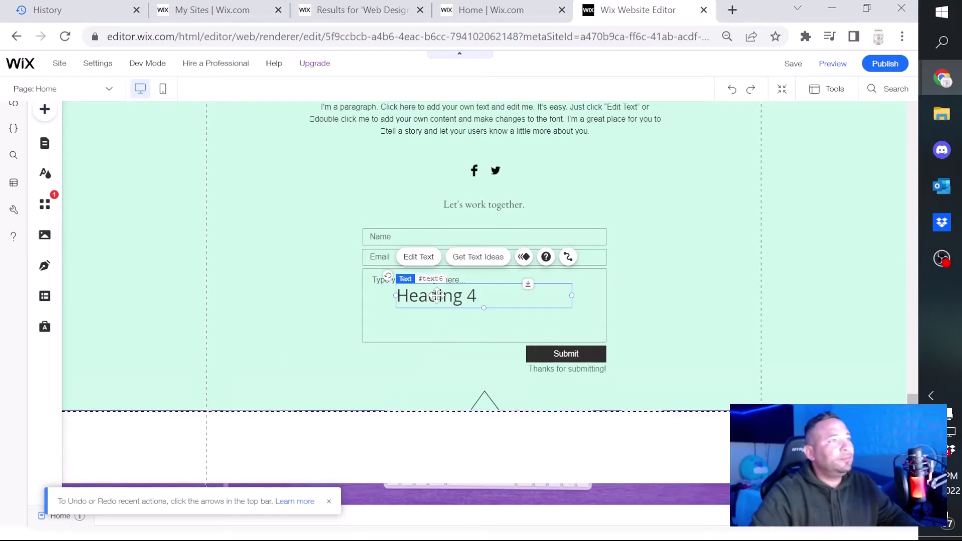
{"action": "left_click_drag", "start_coordinate": [437, 303], "coordinate": [303, 384]}
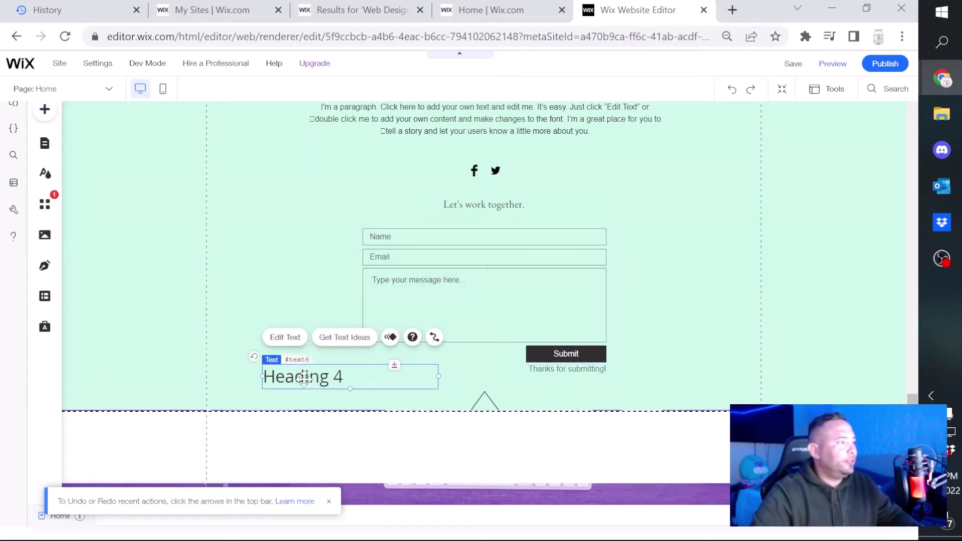
{"action": "double_click", "coordinate": [303, 384]}
{"action": "type", "text": "Page "}
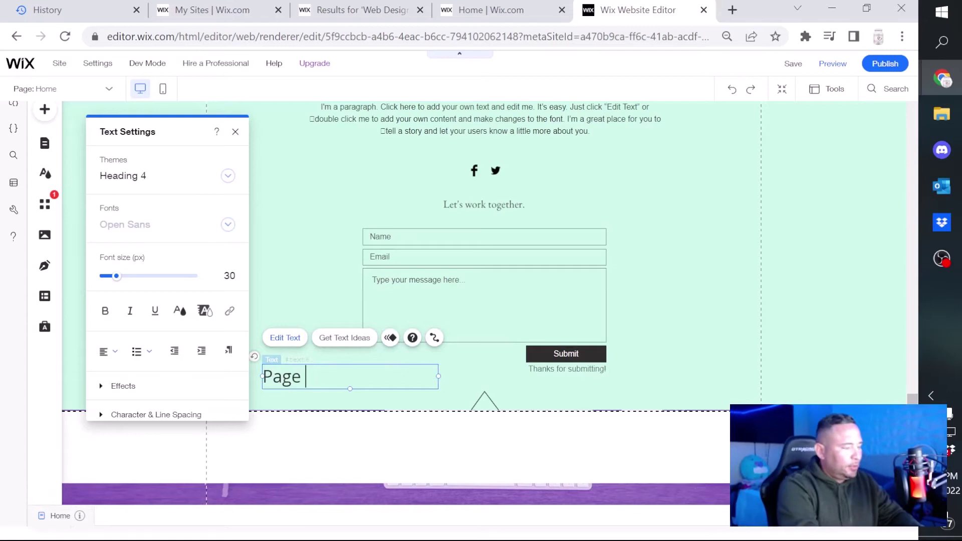
{"action": "type", "text": "Example 1"}
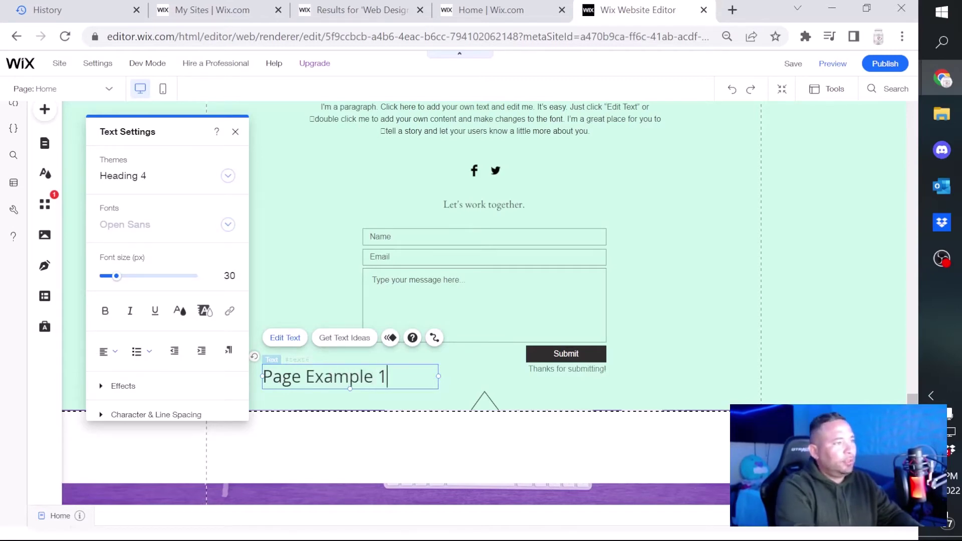
Duplicate the Page Example 1 heading directly below itself.
{"action": "left_click", "coordinate": [410, 369]}
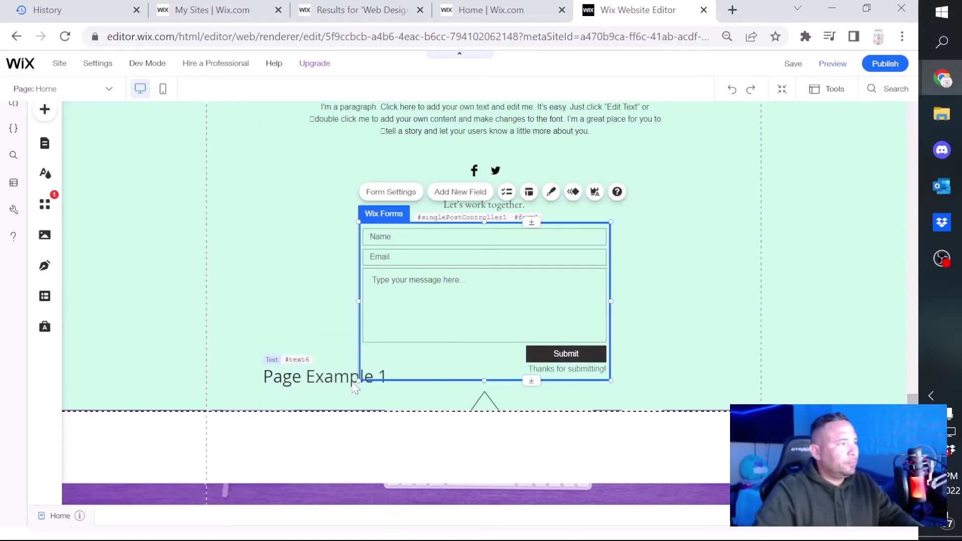
{"action": "left_click", "coordinate": [258, 378]}
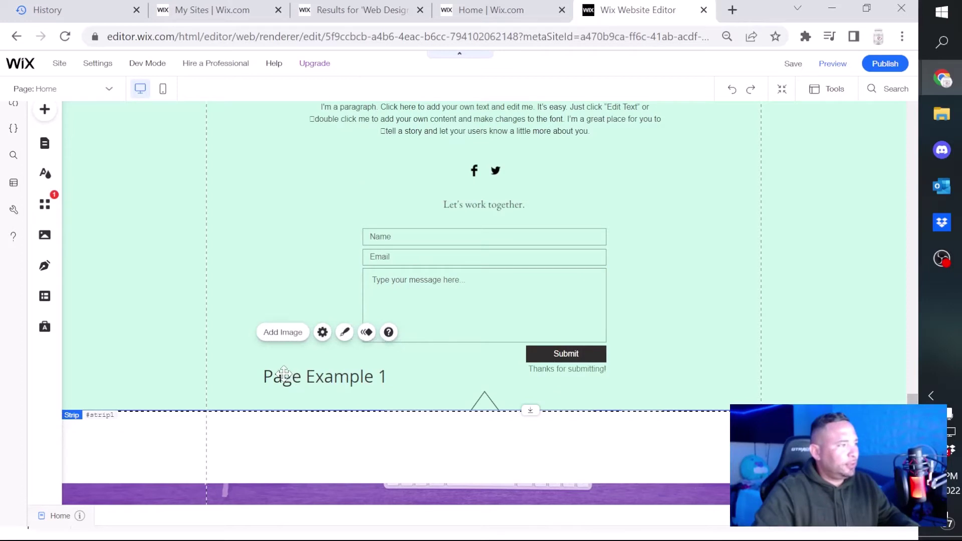
{"action": "double_click", "coordinate": [284, 376]}
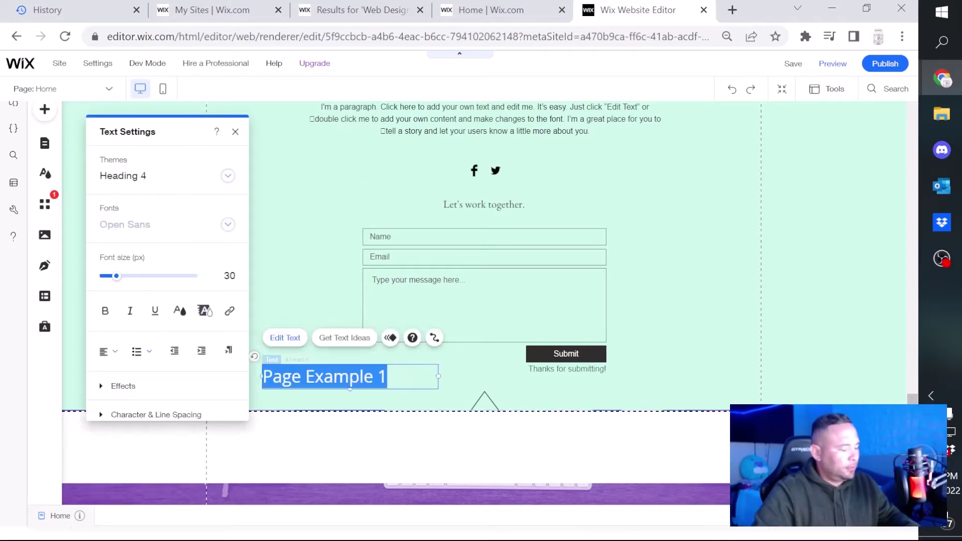
{"action": "left_click", "coordinate": [288, 399]}
{"action": "left_click", "coordinate": [291, 382]}
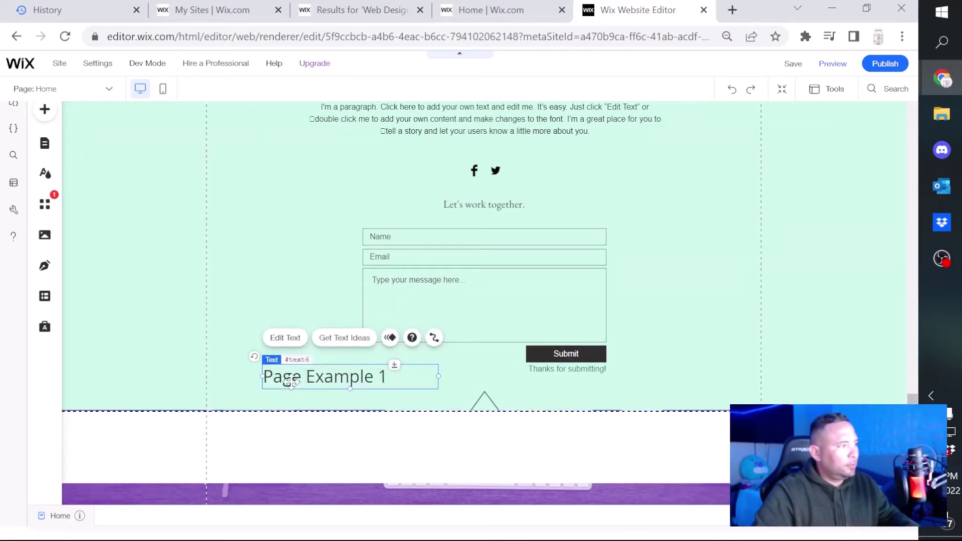
{"action": "left_click_drag", "start_coordinate": [291, 382], "coordinate": [319, 394]}
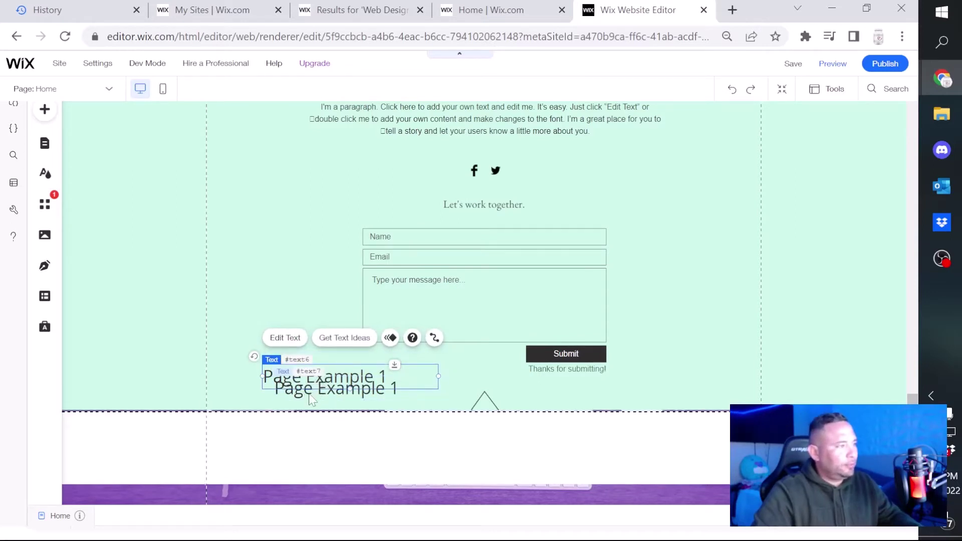
Change the copy's text to 'Page Example 2' and drag it down toward the footer.
{"action": "left_click", "coordinate": [309, 396]}
{"action": "key", "text": "Up"}
{"action": "key", "text": "Up"}
{"action": "key", "text": "Up"}
{"action": "key", "text": "Up"}
{"action": "key", "text": "Up"}
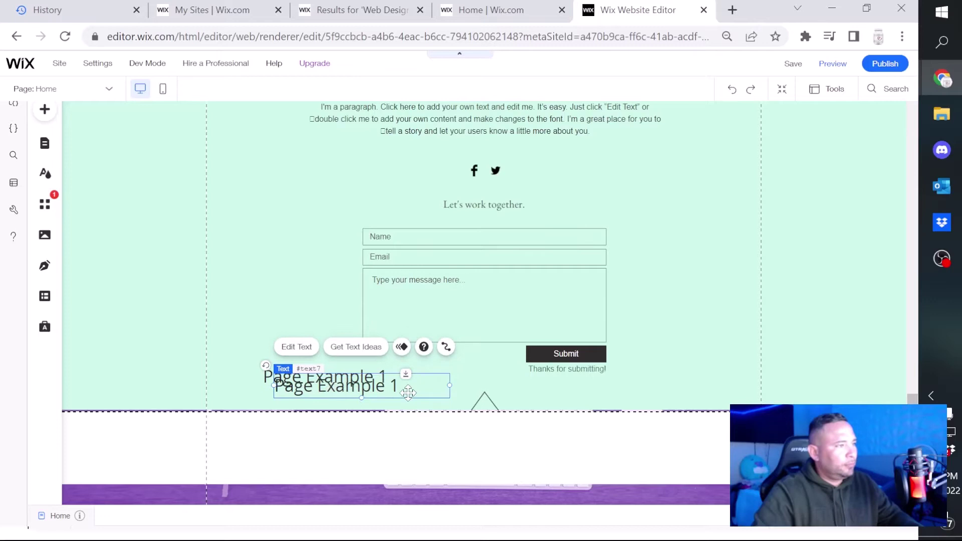
{"action": "double_click", "coordinate": [408, 394]}
{"action": "key", "text": "Right"}
{"action": "key", "text": "BackSpace"}
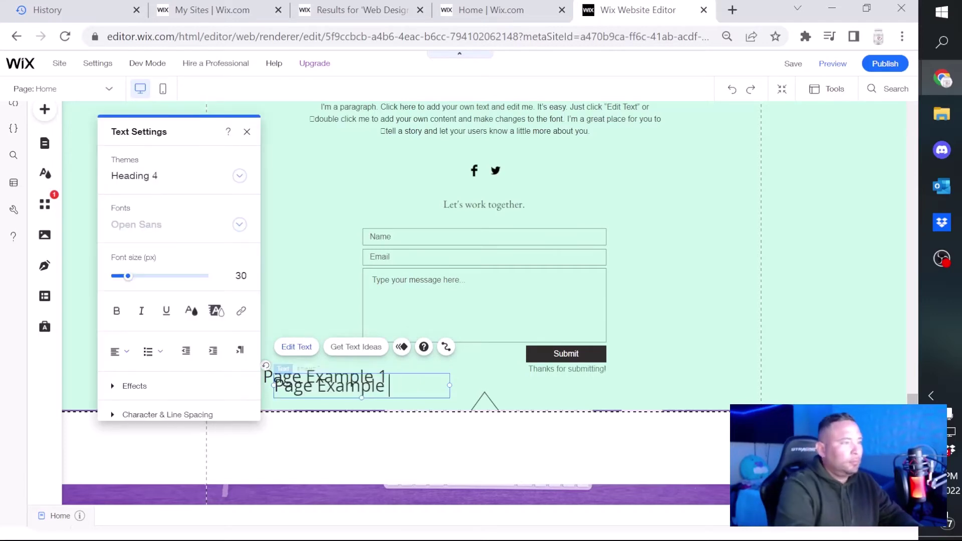
{"action": "type", "text": "2"}
{"action": "left_click", "coordinate": [391, 360]}
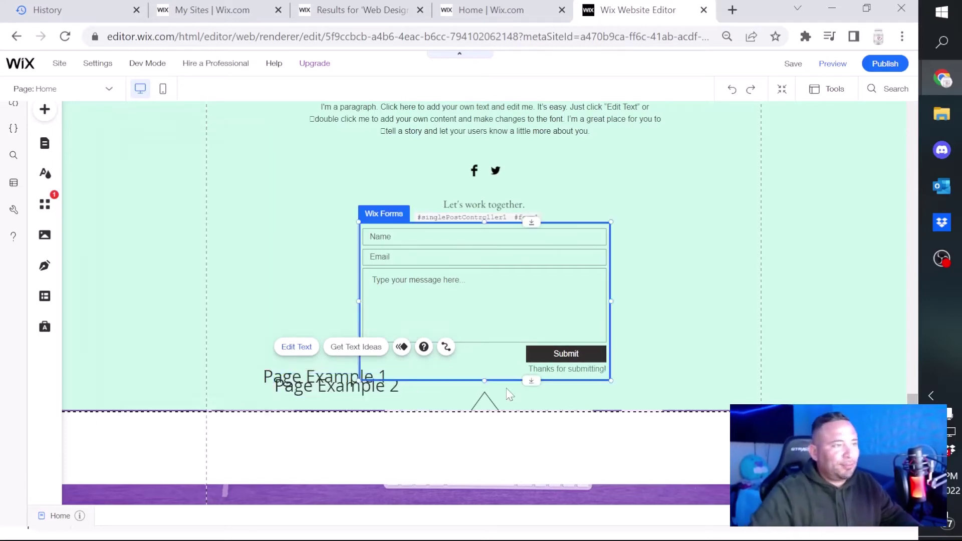
{"action": "left_click", "coordinate": [307, 391]}
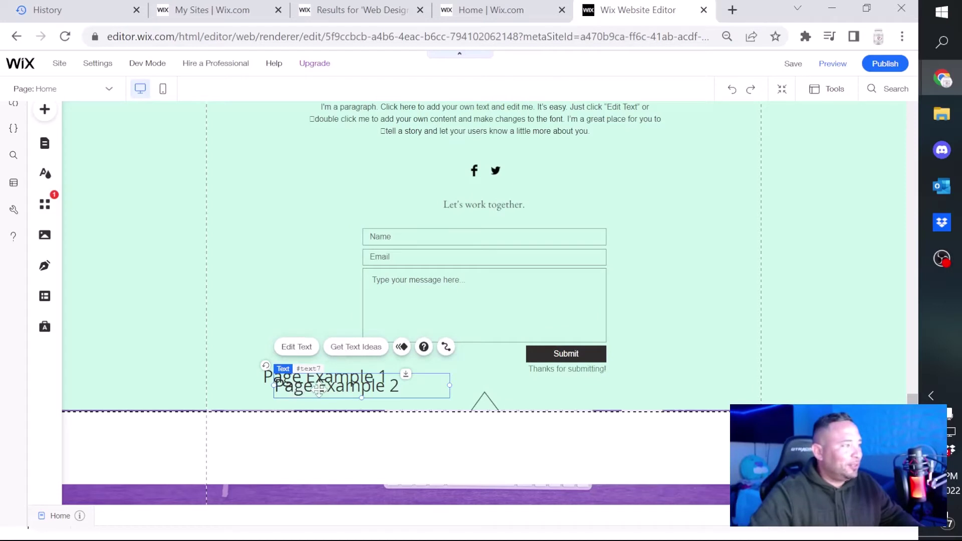
{"action": "mouse_move", "coordinate": [316, 402]}
{"action": "left_mouse_down"}
{"action": "mouse_move", "coordinate": [298, 403]}
{"action": "mouse_move", "coordinate": [308, 403]}
{"action": "left_mouse_up"}
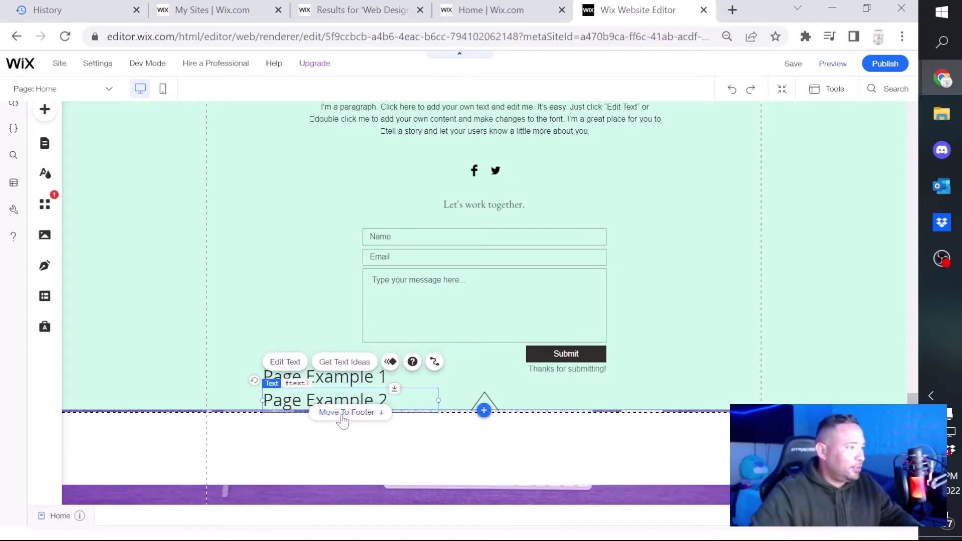
Move the Page Example 2 heading into the footer, stacked below Page Example 1.
{"action": "left_click", "coordinate": [341, 413]}
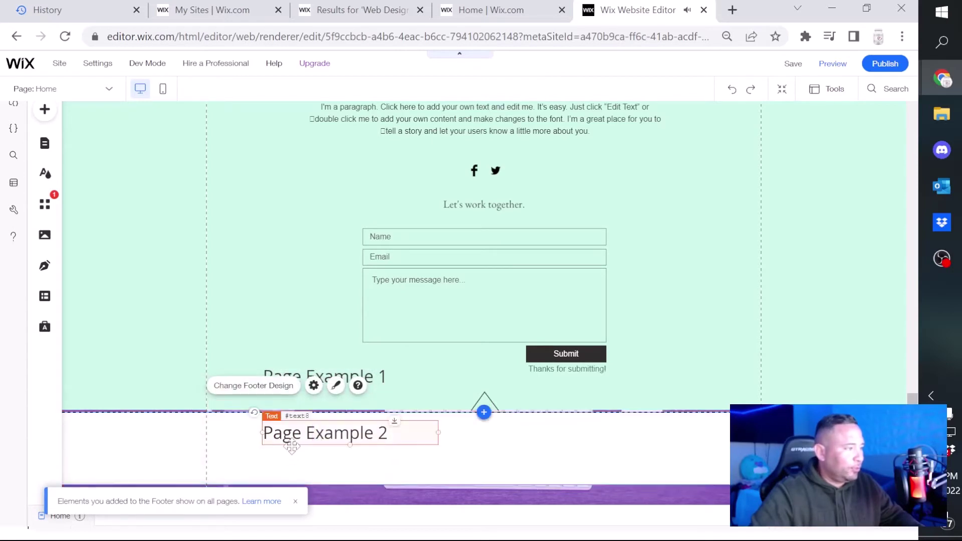
{"action": "left_click_drag", "start_coordinate": [293, 437], "coordinate": [286, 469]}
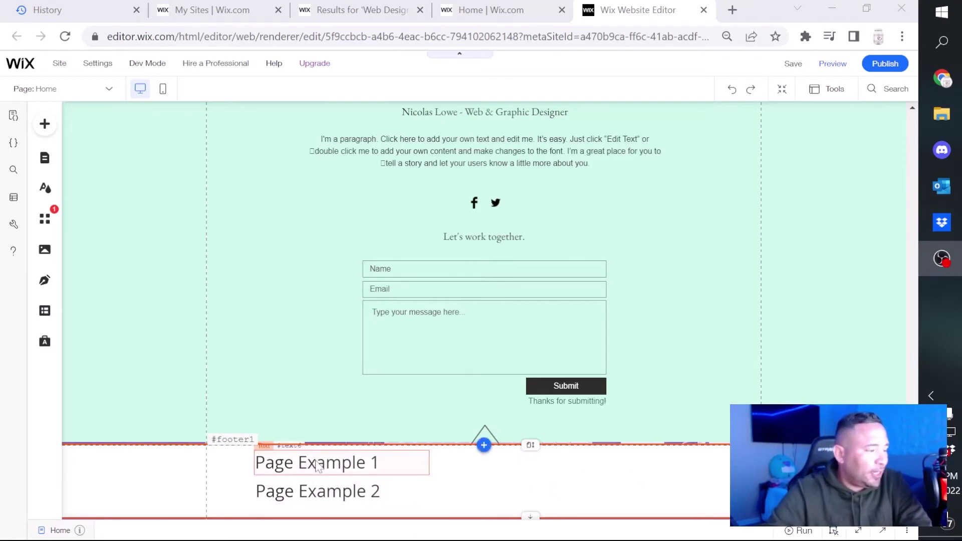
{"action": "left_click", "coordinate": [297, 381]}
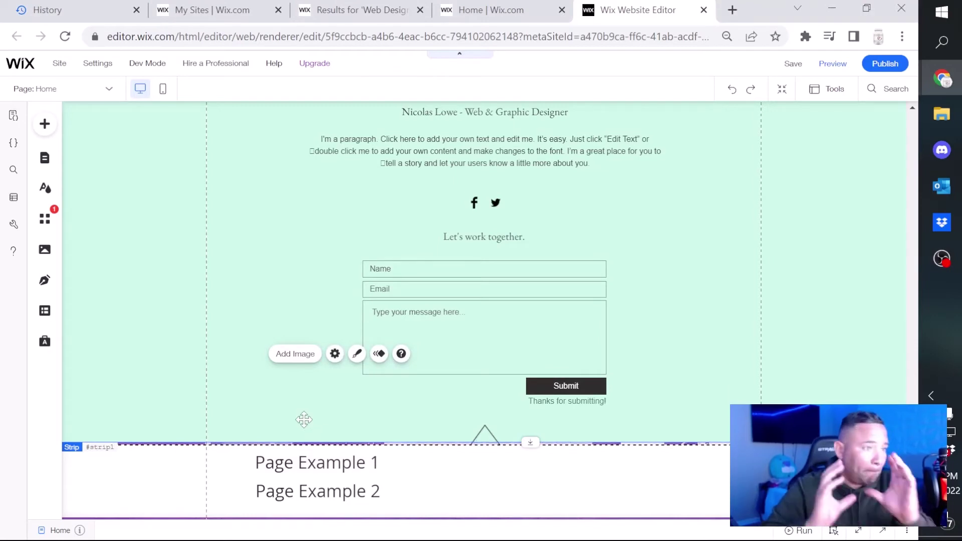
{"action": "left_click", "coordinate": [315, 471]}
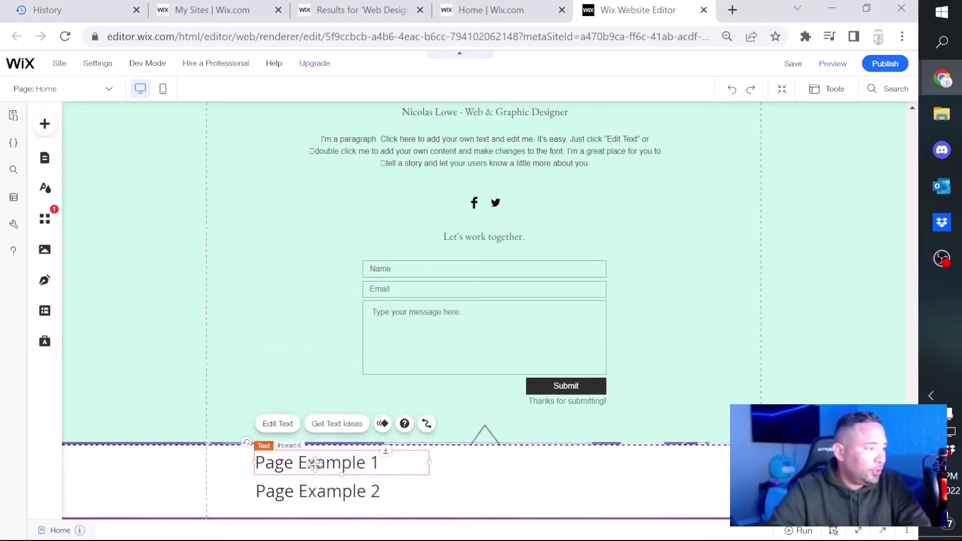
{"action": "left_click", "coordinate": [517, 477]}
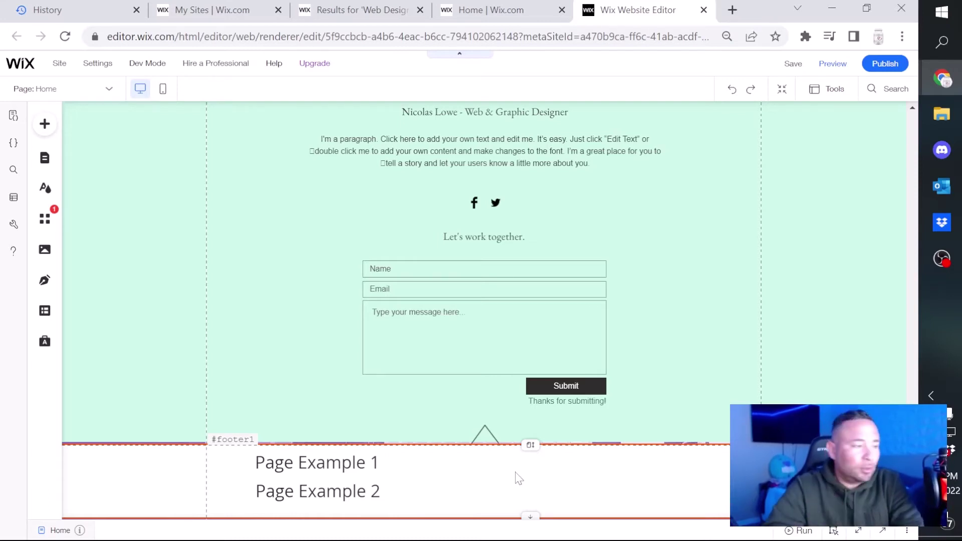
{"action": "left_click", "coordinate": [319, 460]}
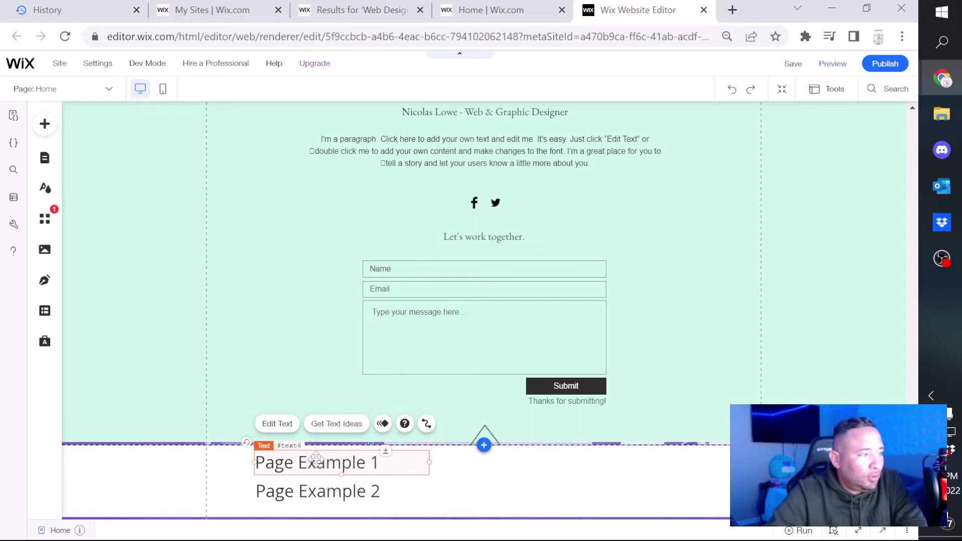
Link the footer's 'Page Example 1' text to the Page Example 1 page.
{"action": "left_click", "coordinate": [276, 425]}
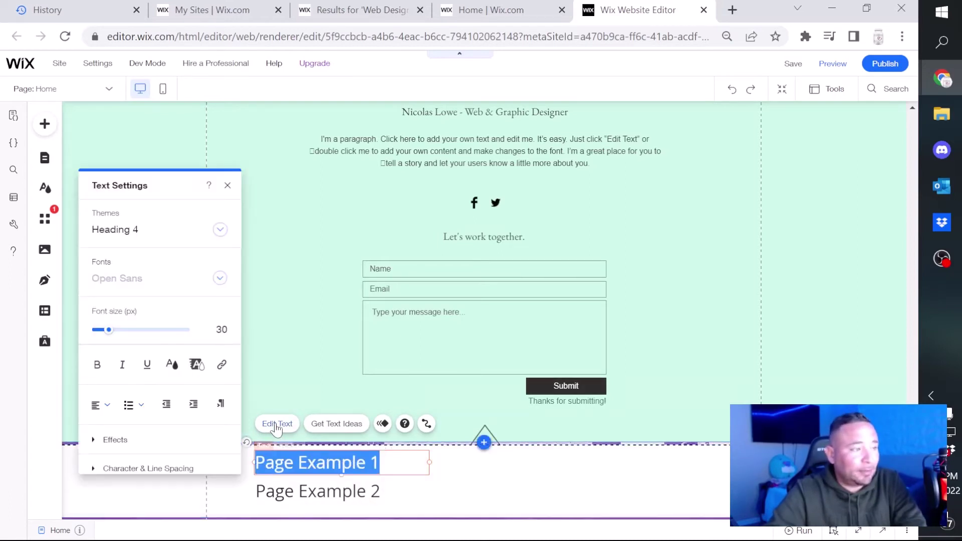
{"action": "left_click", "coordinate": [221, 370]}
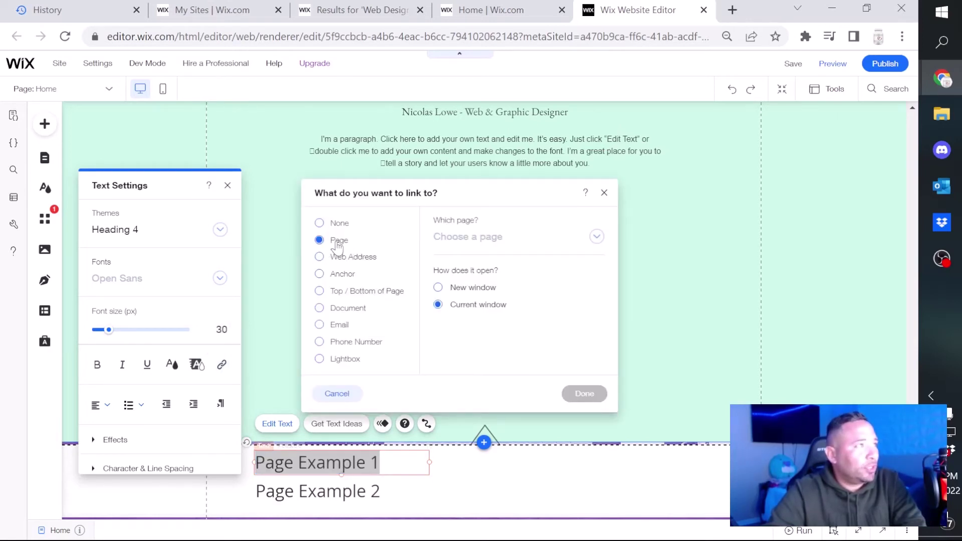
{"action": "left_click", "coordinate": [484, 246]}
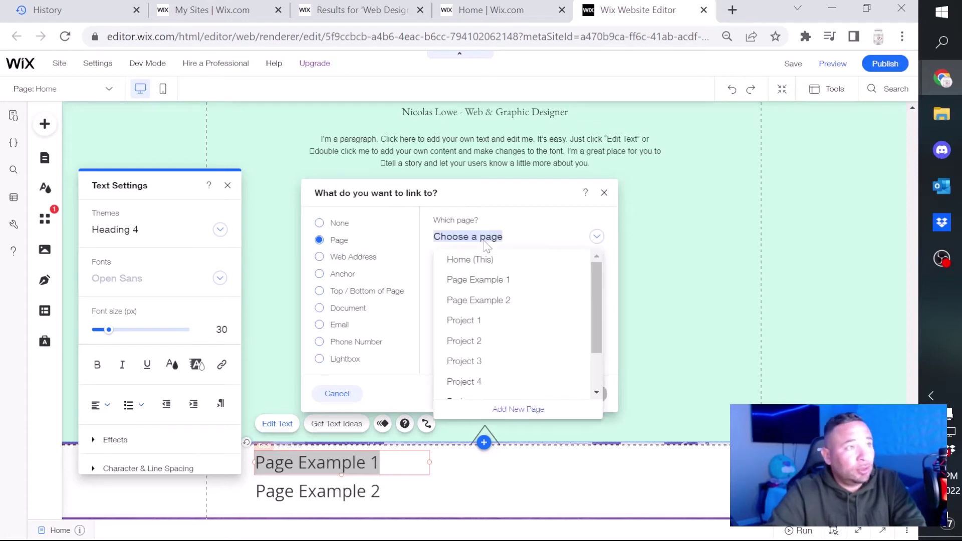
{"action": "left_click", "coordinate": [482, 282]}
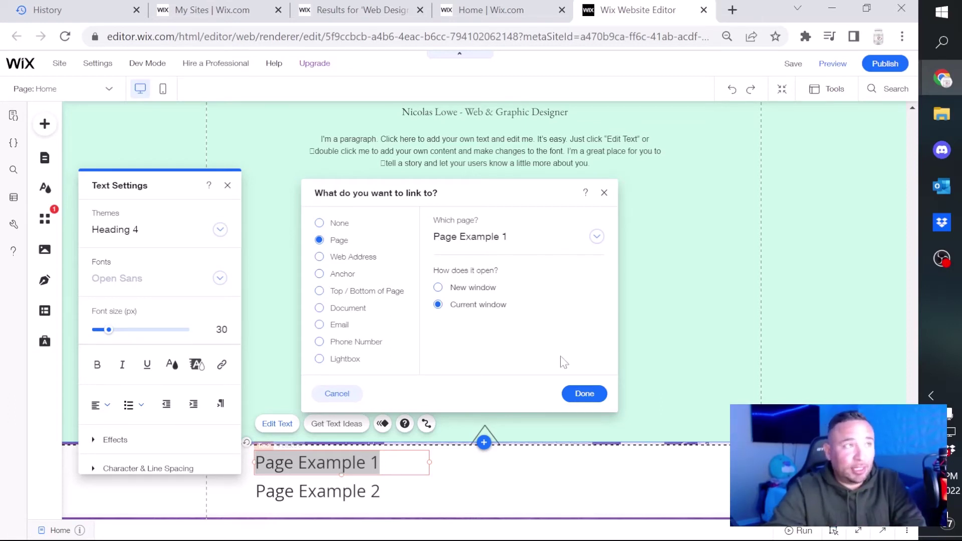
{"action": "left_click", "coordinate": [583, 394]}
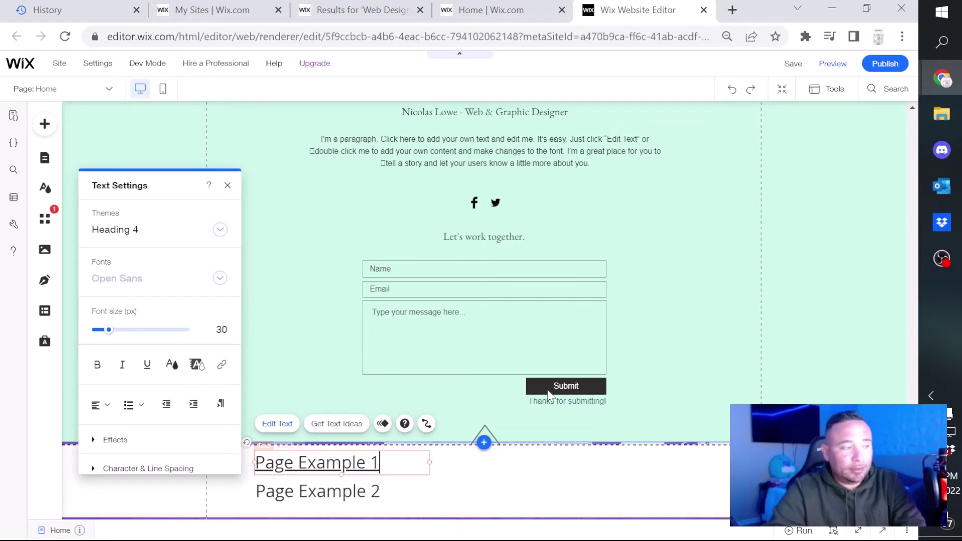
Link the footer's 'Page Example 2' text to the Page Example 2 page.
{"action": "left_click", "coordinate": [345, 491]}
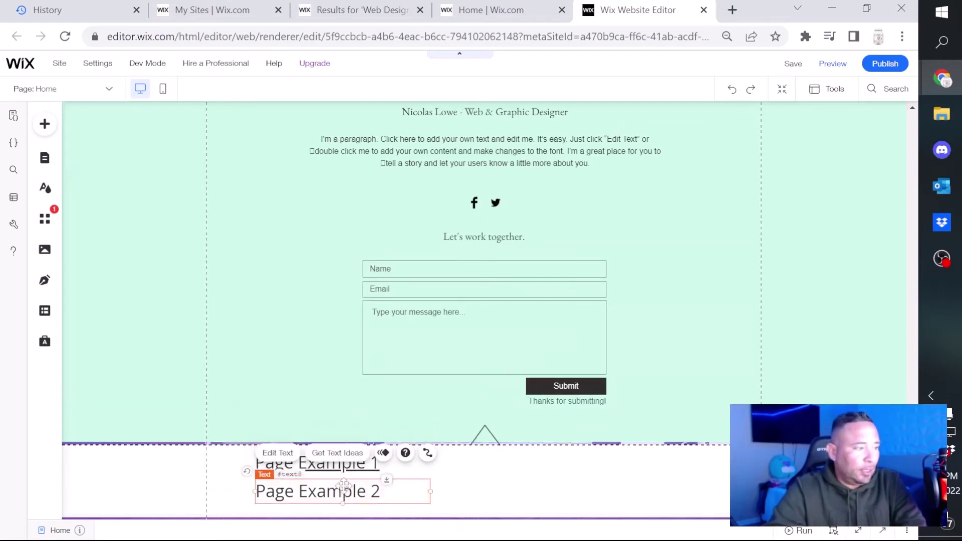
{"action": "double_click", "coordinate": [274, 483]}
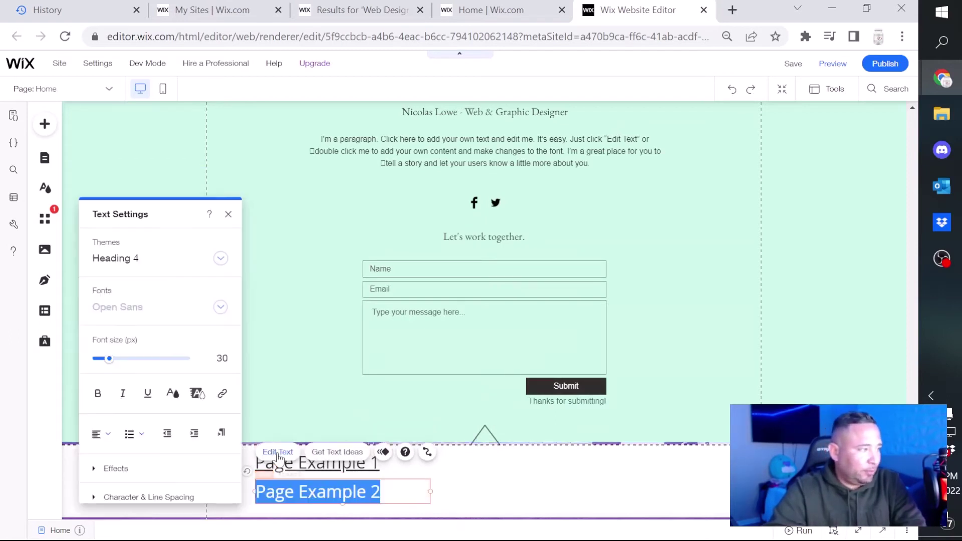
{"action": "left_click", "coordinate": [221, 394]}
{"action": "left_click", "coordinate": [488, 244]}
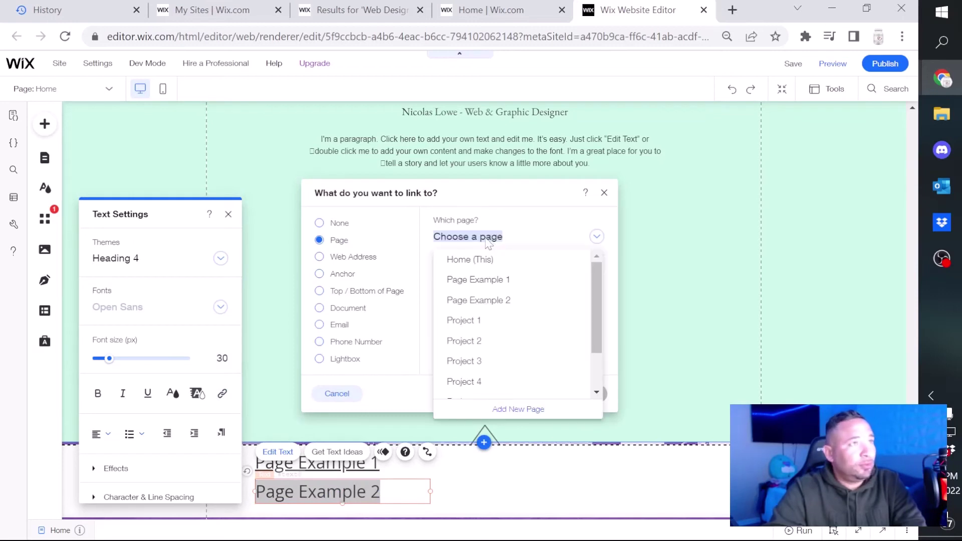
{"action": "left_click", "coordinate": [470, 301]}
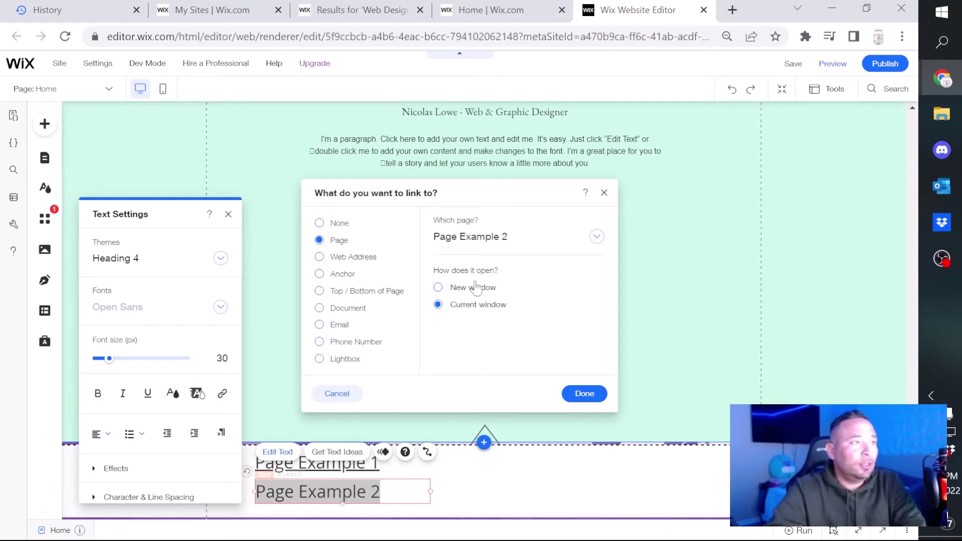
{"action": "left_click", "coordinate": [583, 394]}
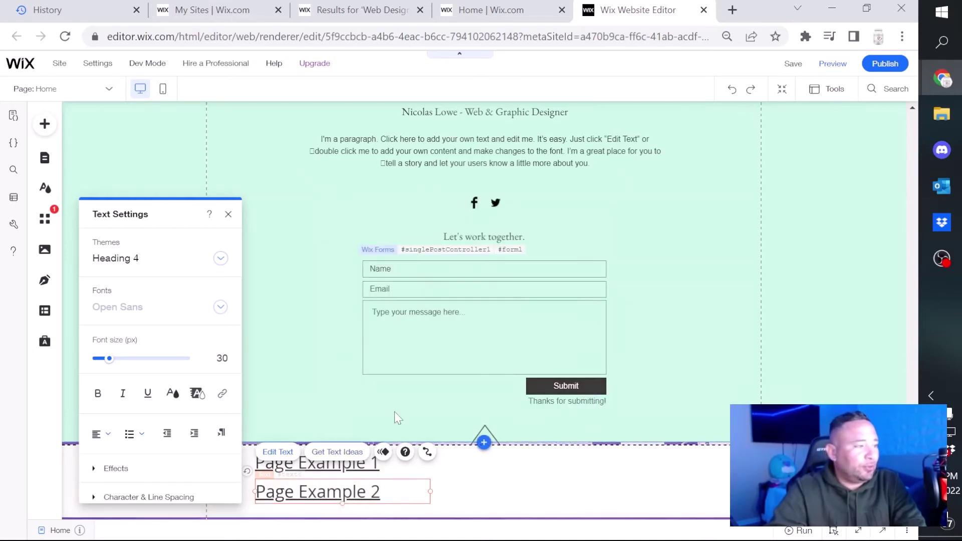
{"action": "left_click", "coordinate": [228, 216]}
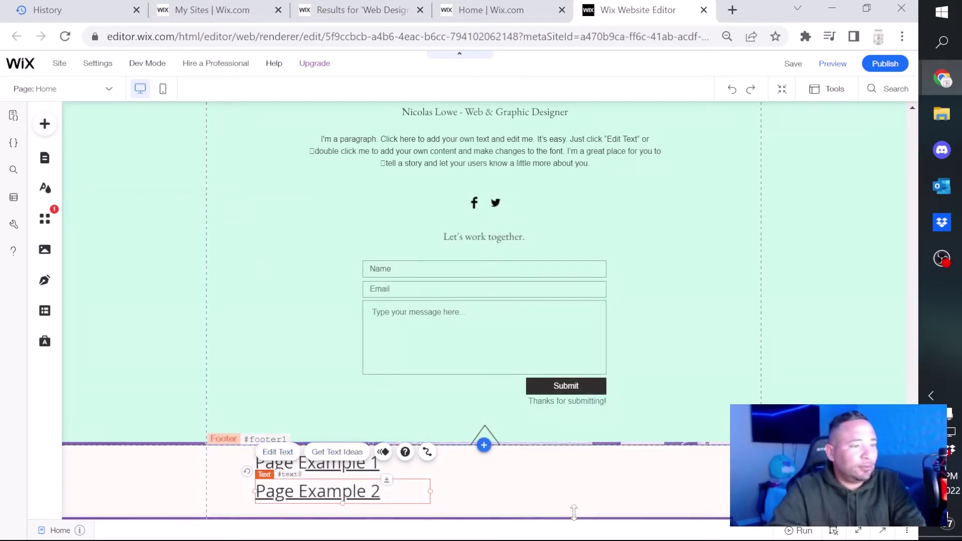
{"action": "left_click", "coordinate": [575, 509]}
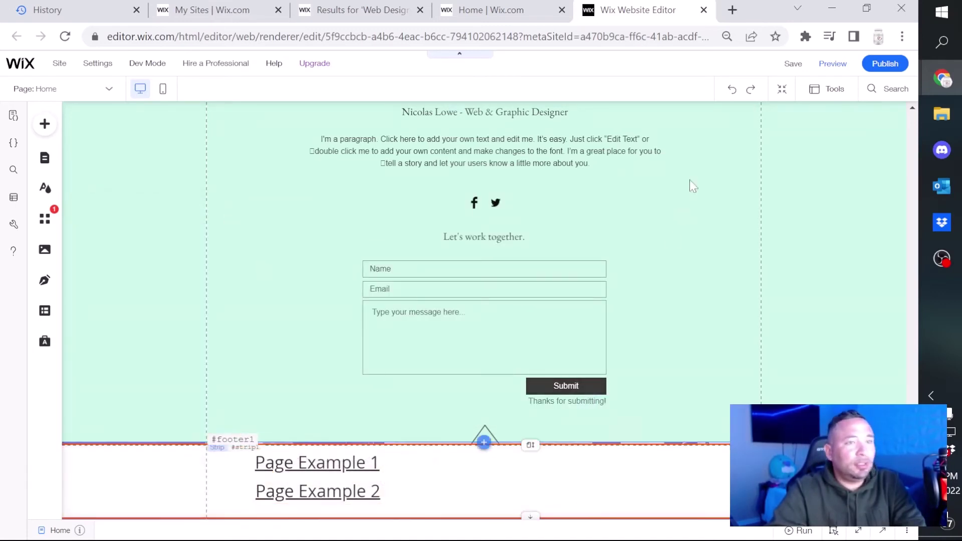
Save the site, preview it, and try the Page Example 1 and 2 footer links.
{"action": "left_click", "coordinate": [794, 67]}
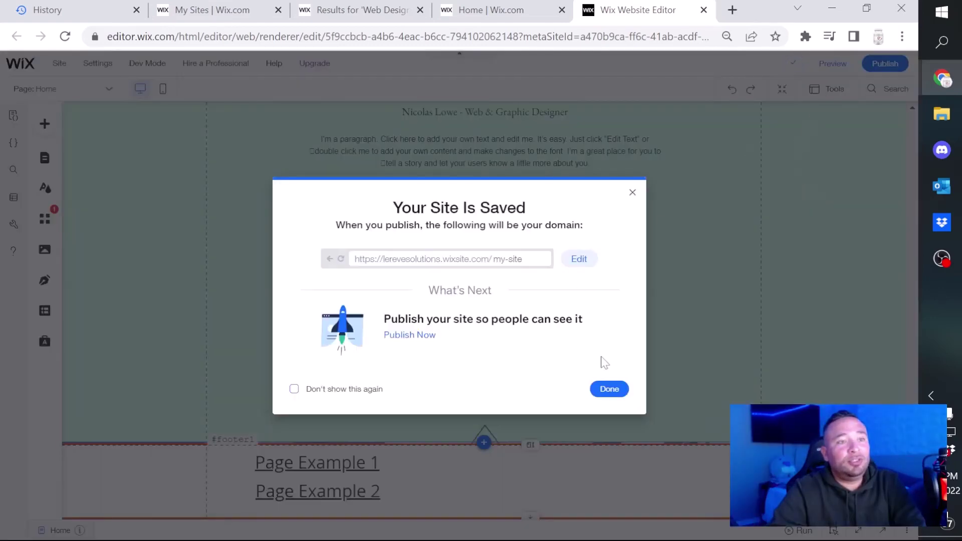
{"action": "left_click", "coordinate": [609, 390]}
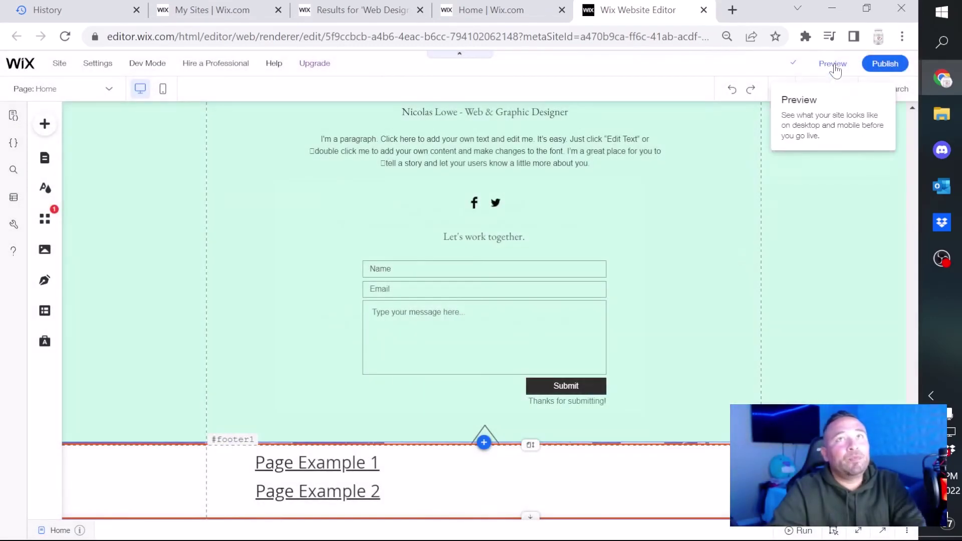
{"action": "key", "text": "ctrl+shift+p"}
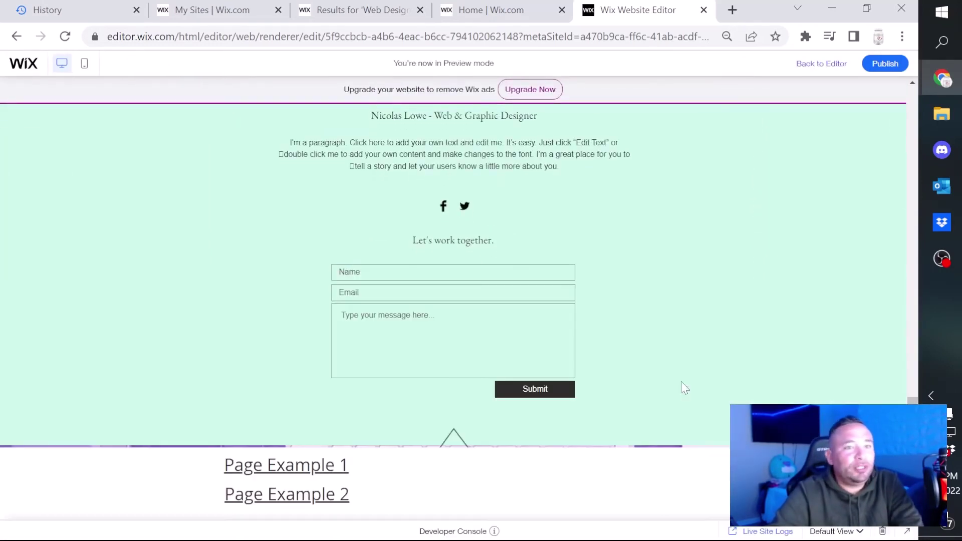
{"action": "left_click", "coordinate": [293, 472]}
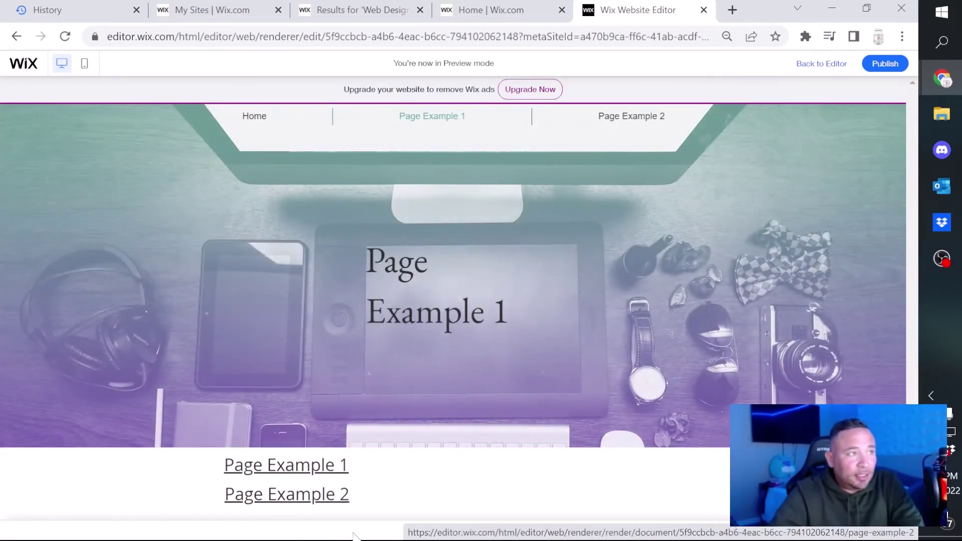
{"action": "left_click", "coordinate": [299, 499]}
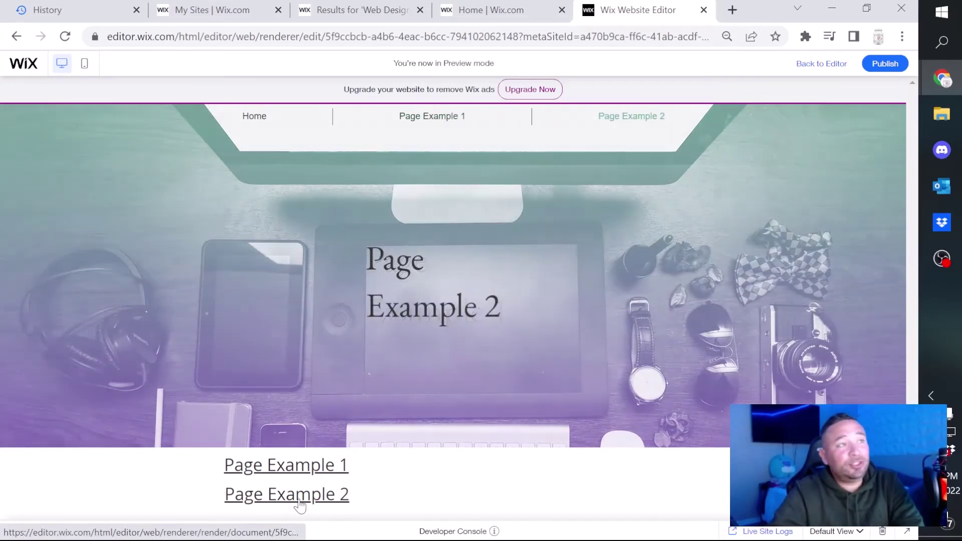
{"action": "left_click", "coordinate": [820, 65]}
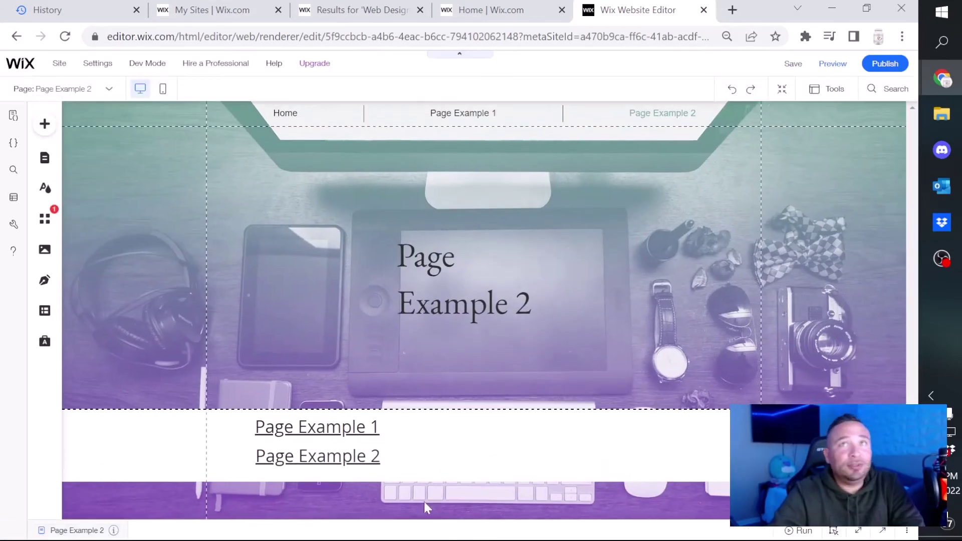
Verify Freeze Footer is on, then preview the Home page and scroll through it.
{"action": "left_click", "coordinate": [477, 447]}
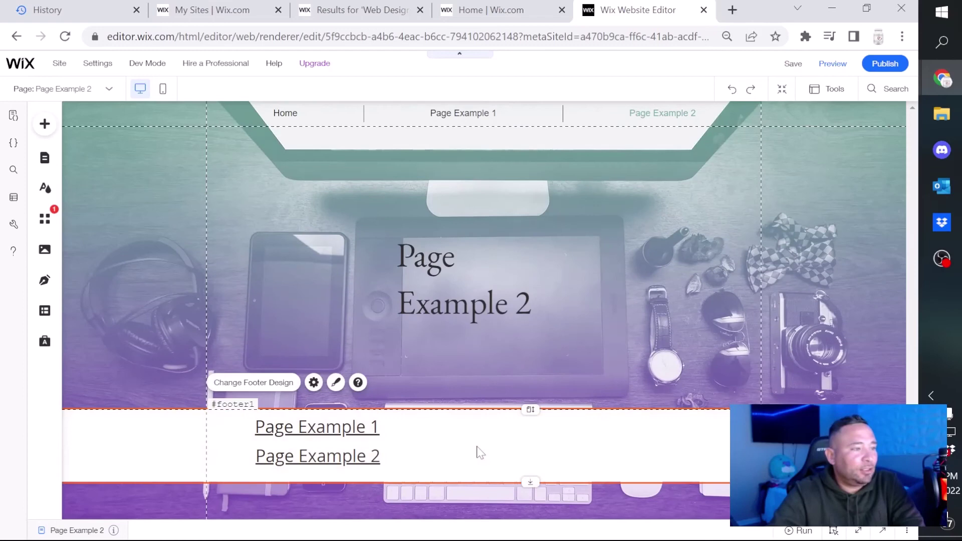
{"action": "left_click", "coordinate": [314, 383]}
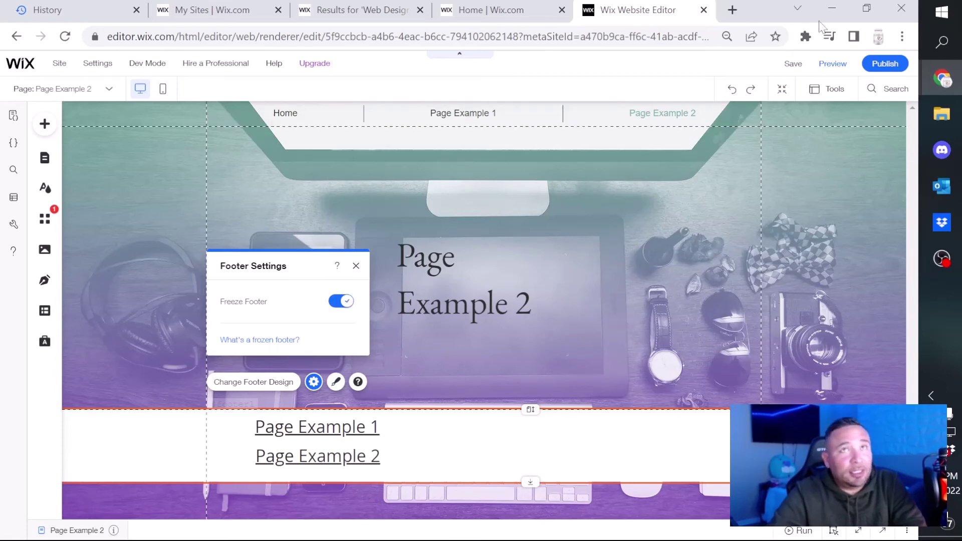
{"action": "left_click", "coordinate": [833, 63]}
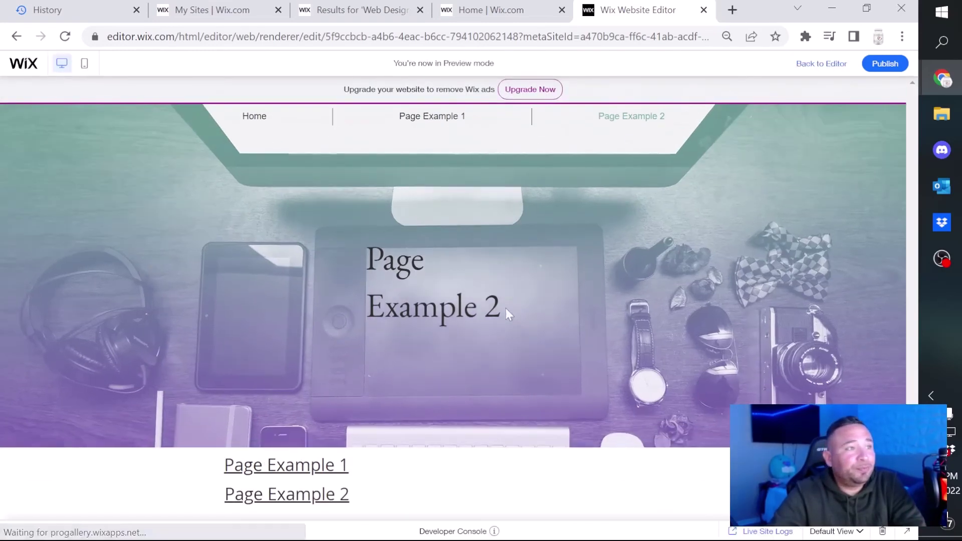
{"action": "left_click", "coordinate": [264, 122]}
{"action": "scroll", "coordinate": [421, 332], "scroll_direction": "down", "scroll_amount": 15}
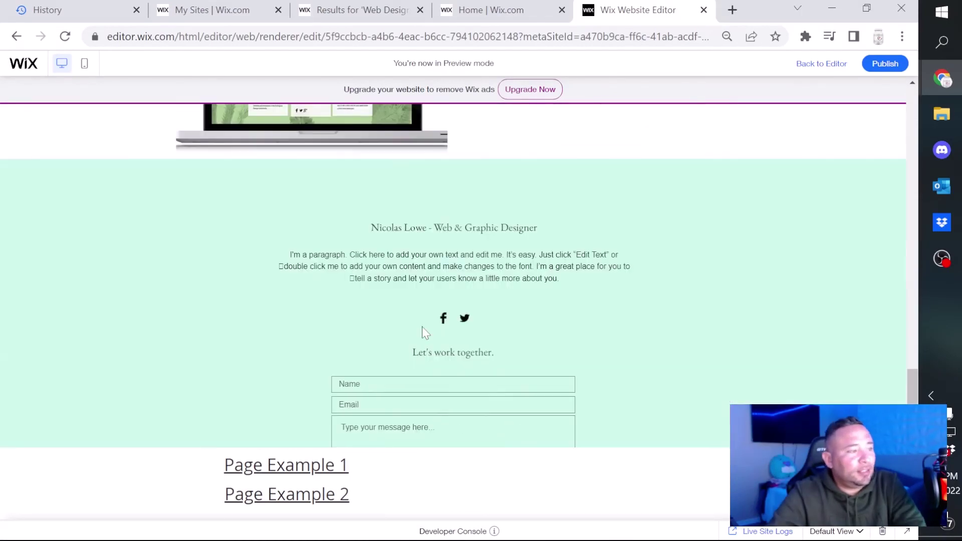
{"action": "scroll", "coordinate": [421, 332], "scroll_direction": "up", "scroll_amount": 8}
{"action": "scroll", "coordinate": [421, 332], "scroll_direction": "up", "scroll_amount": 10}
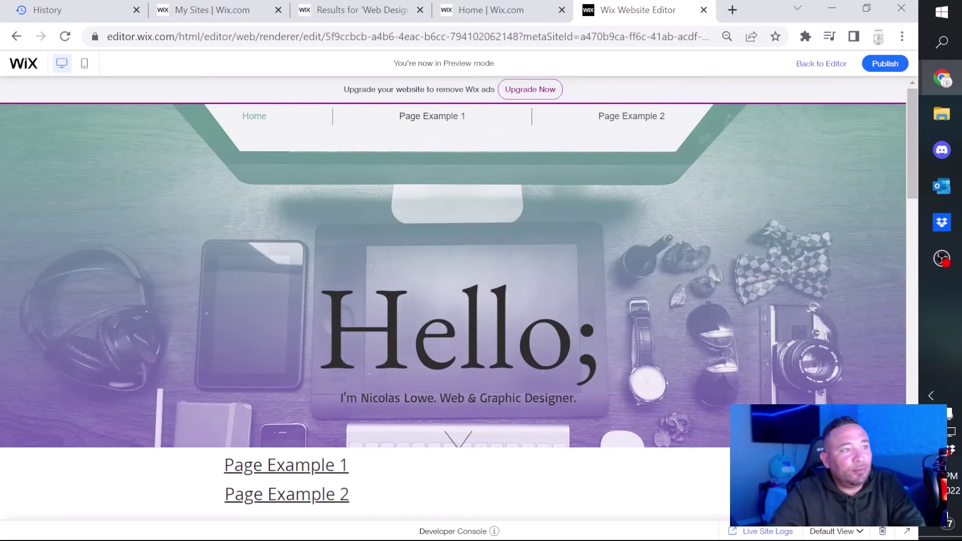
{"action": "scroll", "coordinate": [408, 328], "scroll_direction": "down", "scroll_amount": 5}
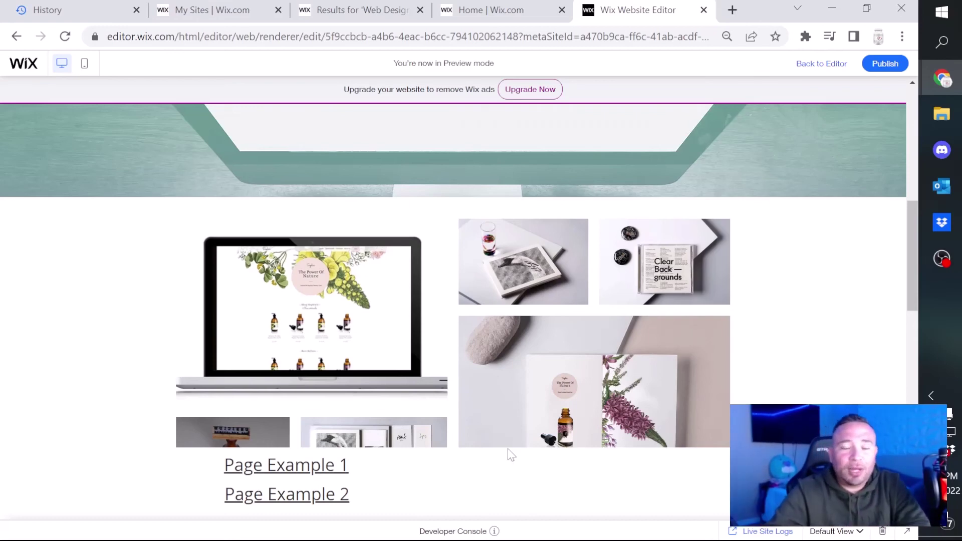
Exit preview to the editor and scroll down to the Home page footer.
{"action": "left_click", "coordinate": [809, 68]}
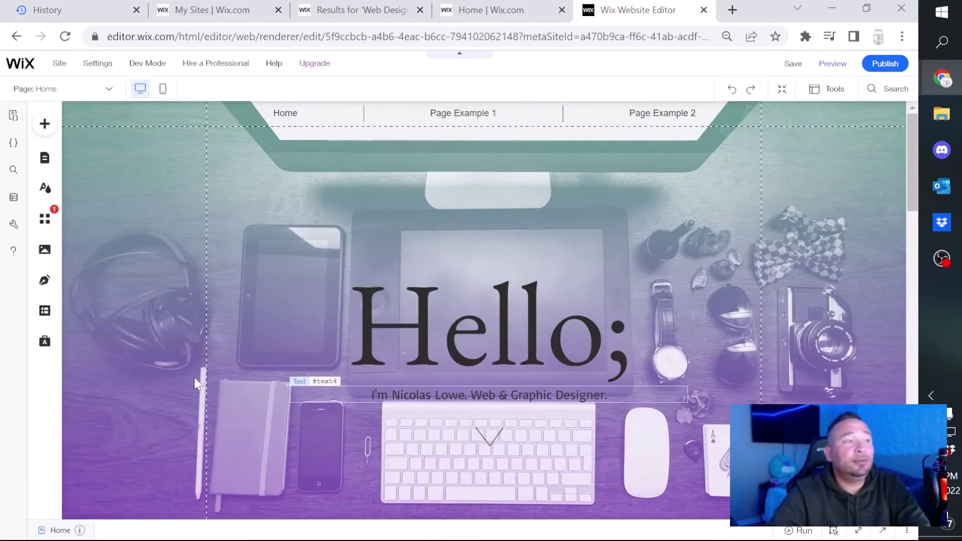
{"action": "scroll", "coordinate": [321, 371], "scroll_direction": "down", "scroll_amount": 10}
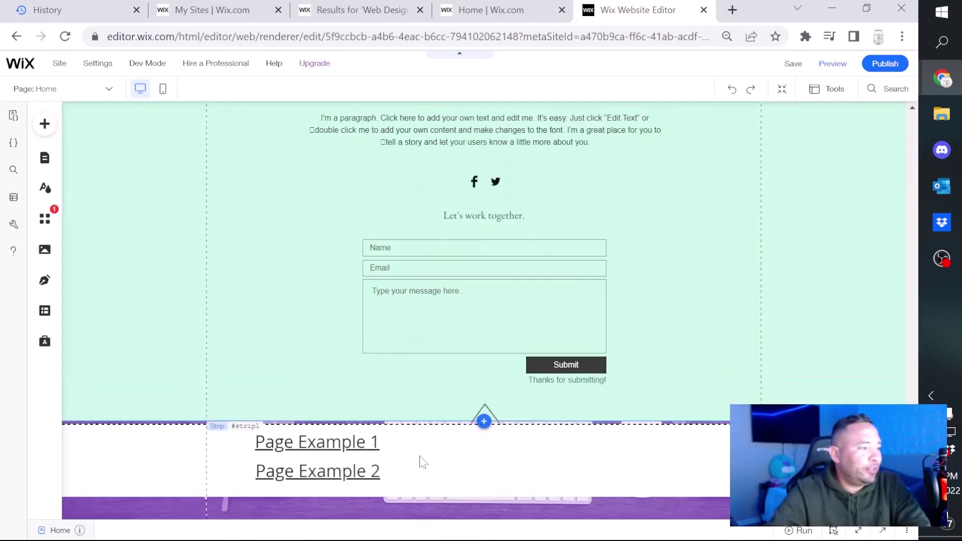